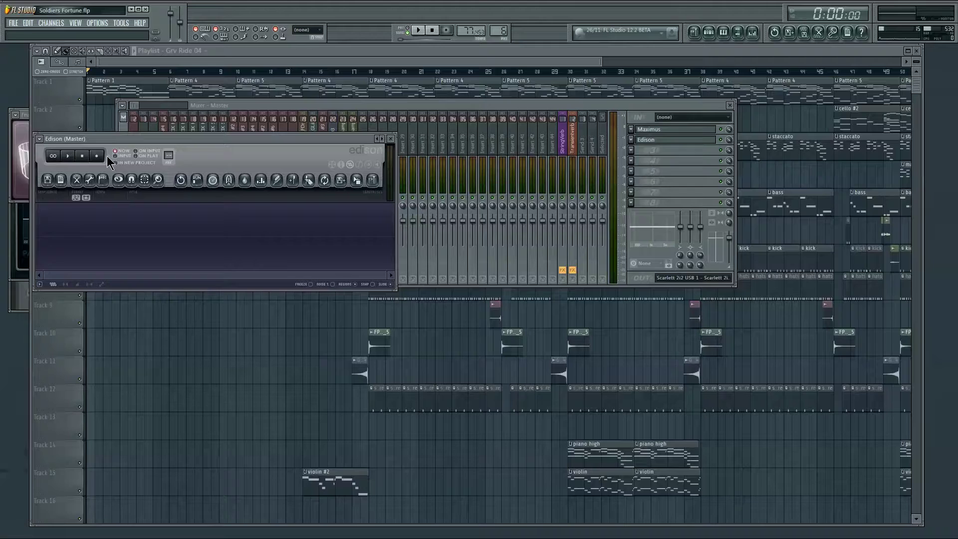
# - Start an Edison recording on the master track and bring the full mixer back into view
pyautogui.click(100, 156)
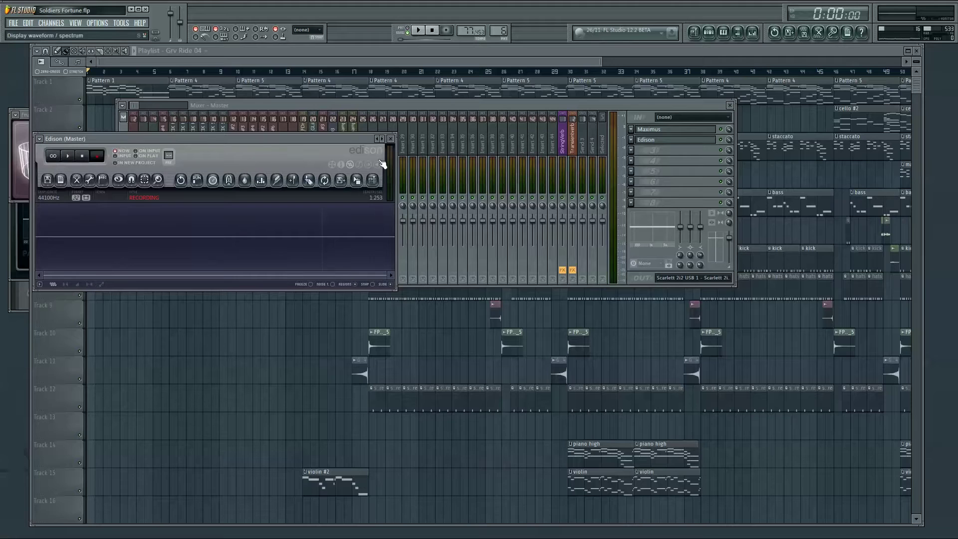
pyautogui.click(453, 102)
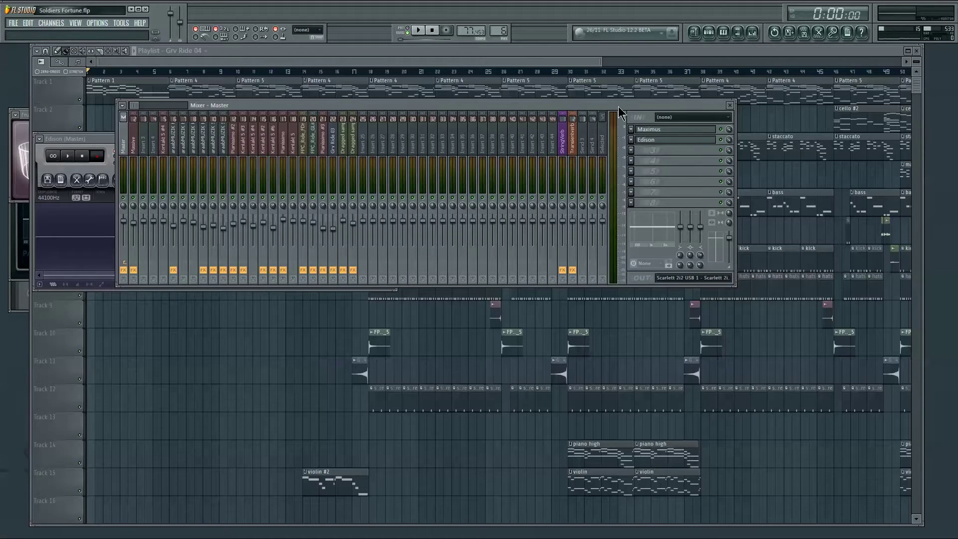
pyautogui.doubleClick(602, 103)
pyautogui.click(570, 108)
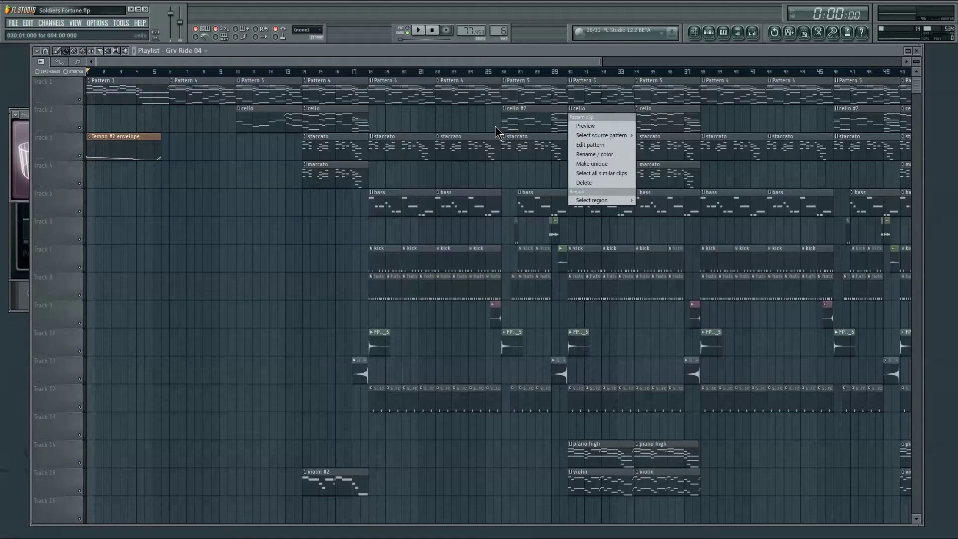
pyautogui.click(493, 63)
pyautogui.press('F9')
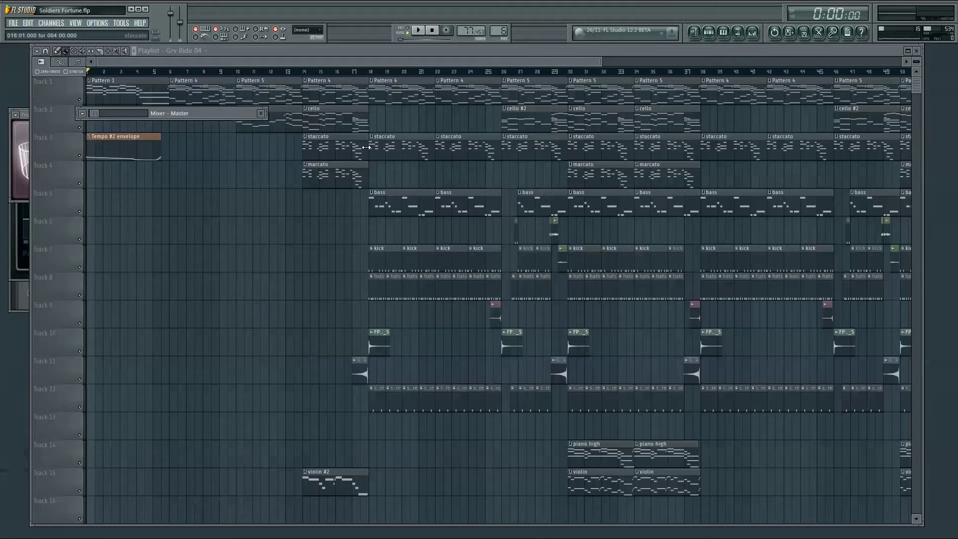
pyautogui.doubleClick(216, 118)
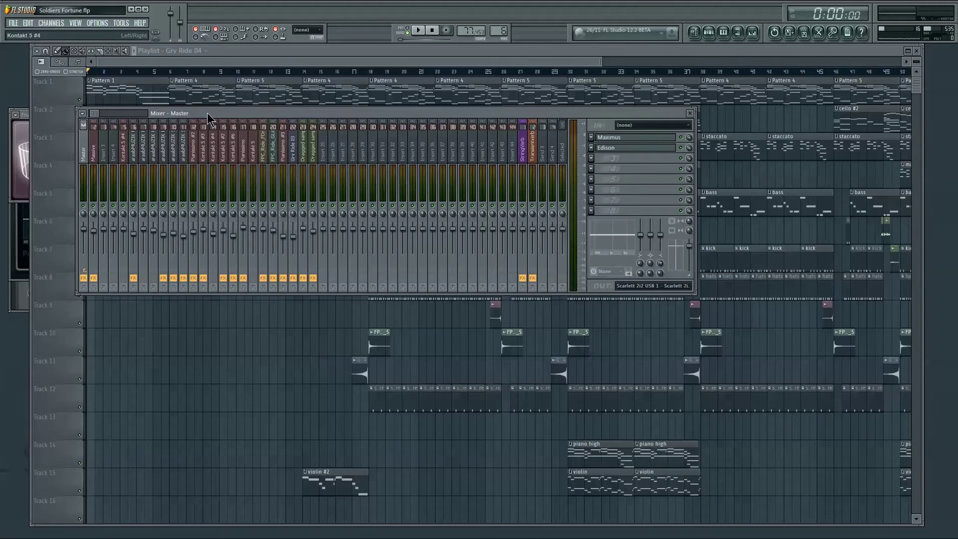
# - Open Maximus on the master track and load its Default preset
pyautogui.click(627, 141)
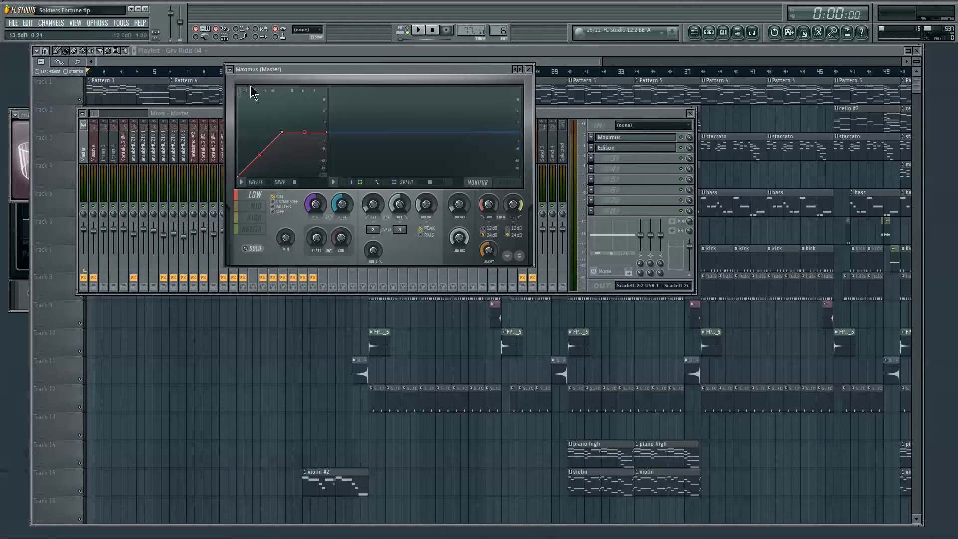
pyautogui.click(229, 70)
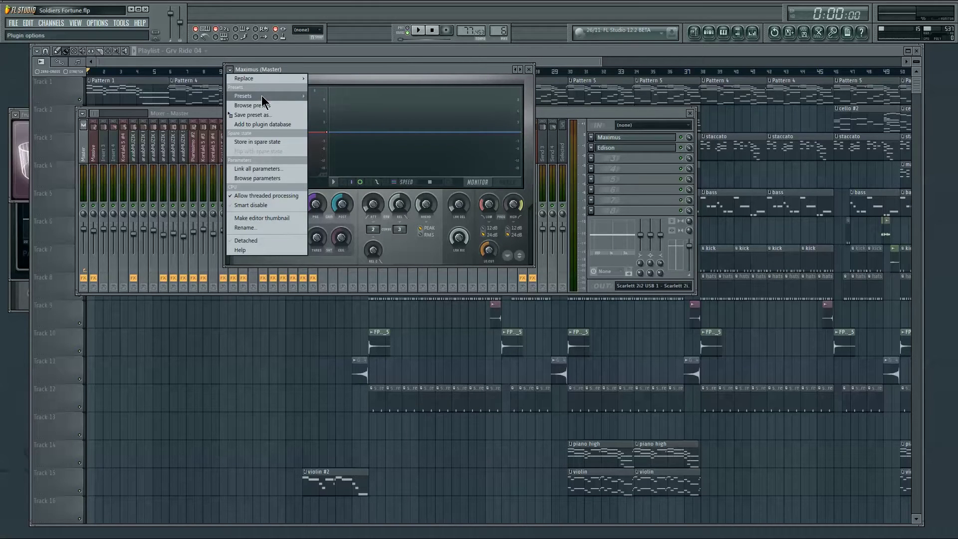
pyautogui.moveTo(261, 94)
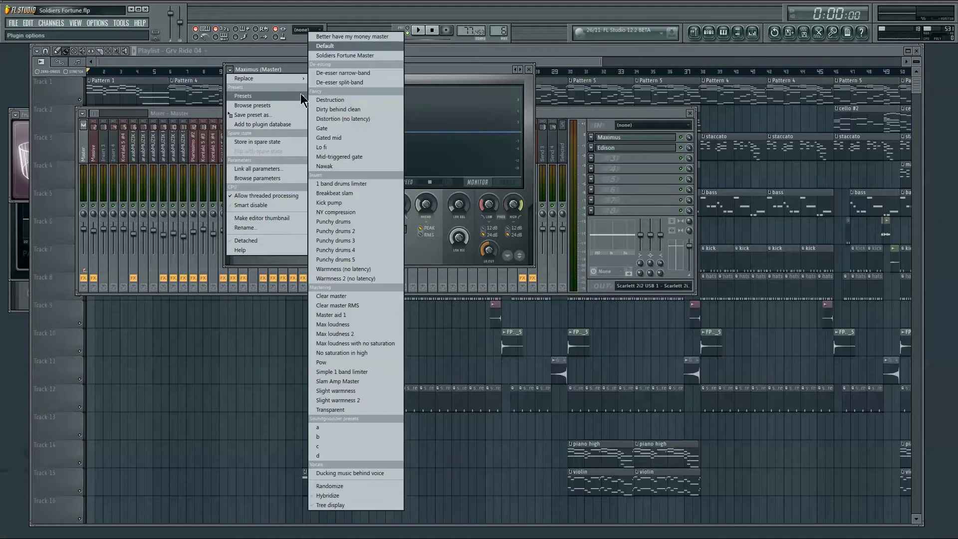
pyautogui.click(325, 47)
pyautogui.click(329, 72)
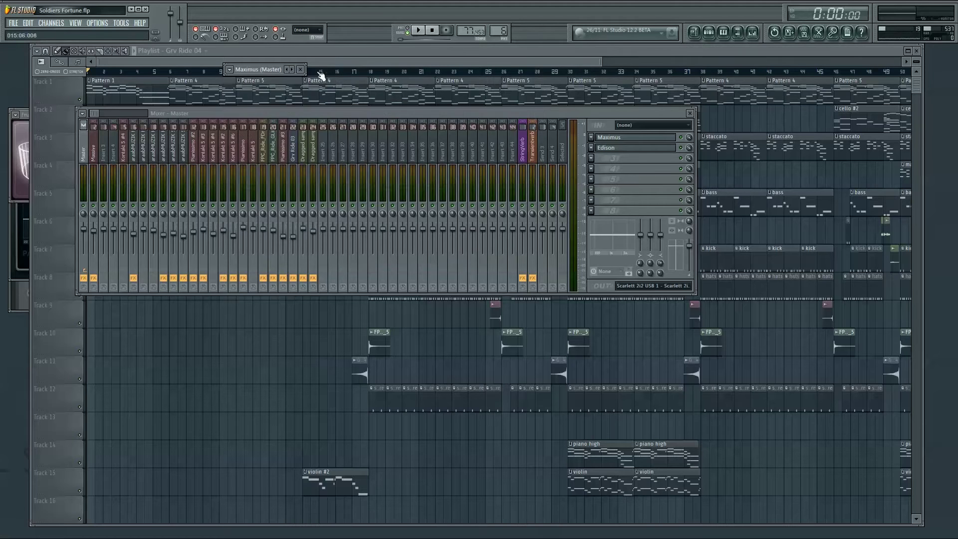
pyautogui.click(273, 76)
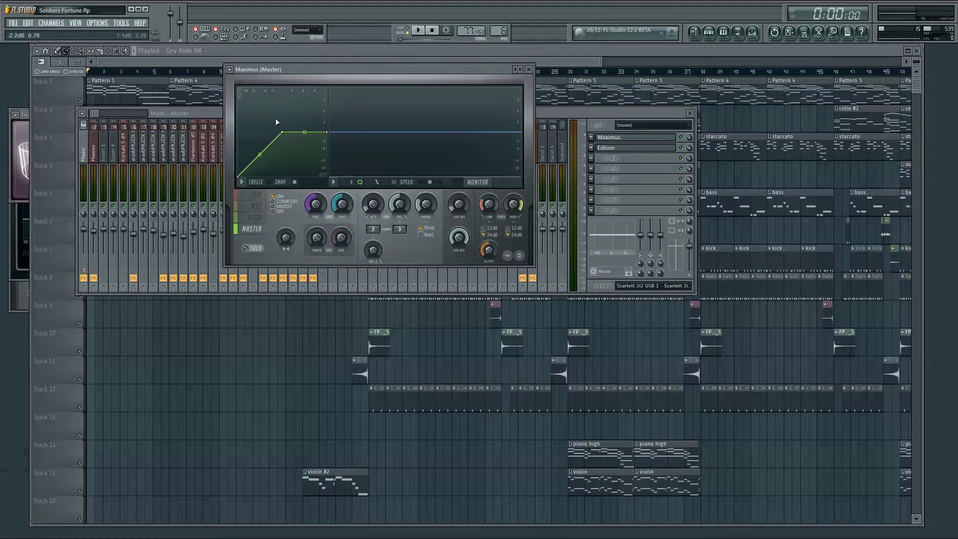
# - Look through the low, mid, master and high band curves in Maximus
pyautogui.click(256, 195)
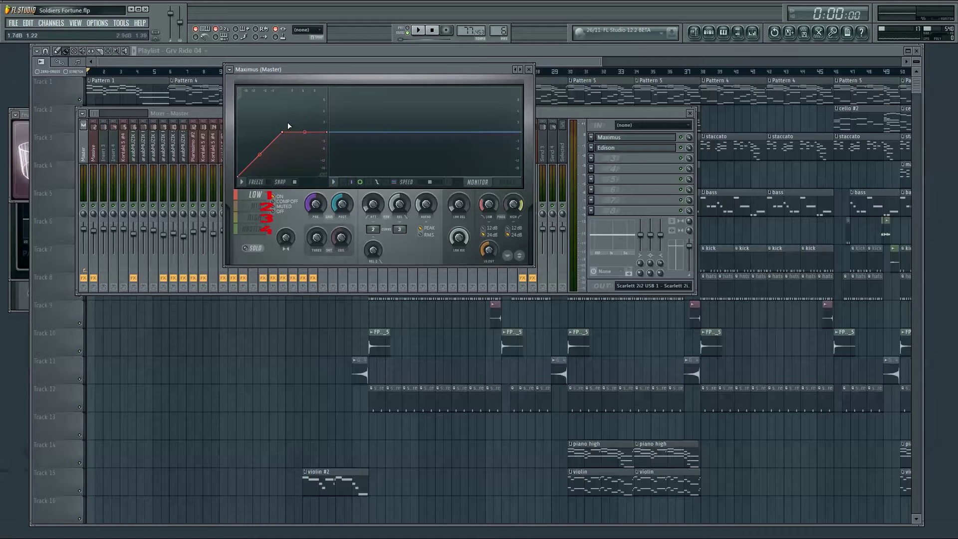
pyautogui.click(257, 205)
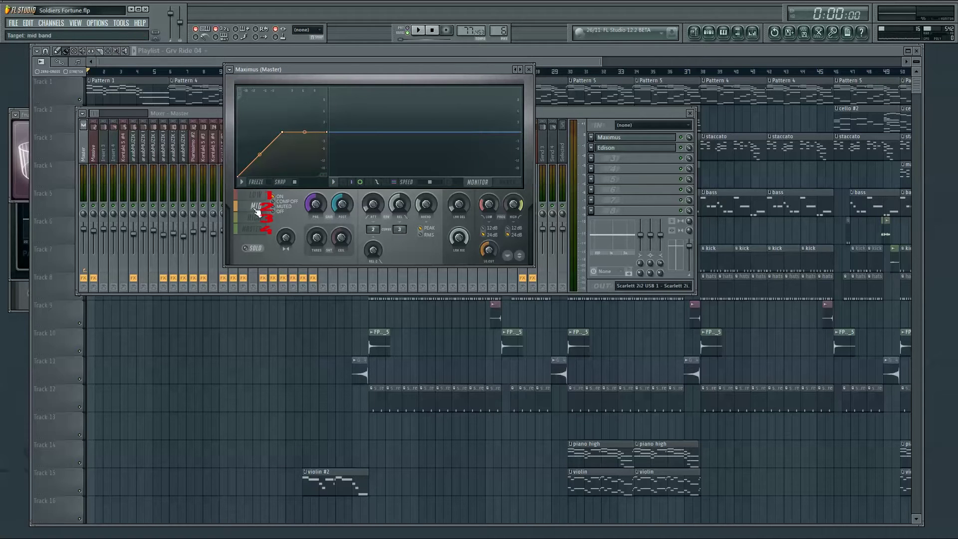
pyautogui.click(258, 230)
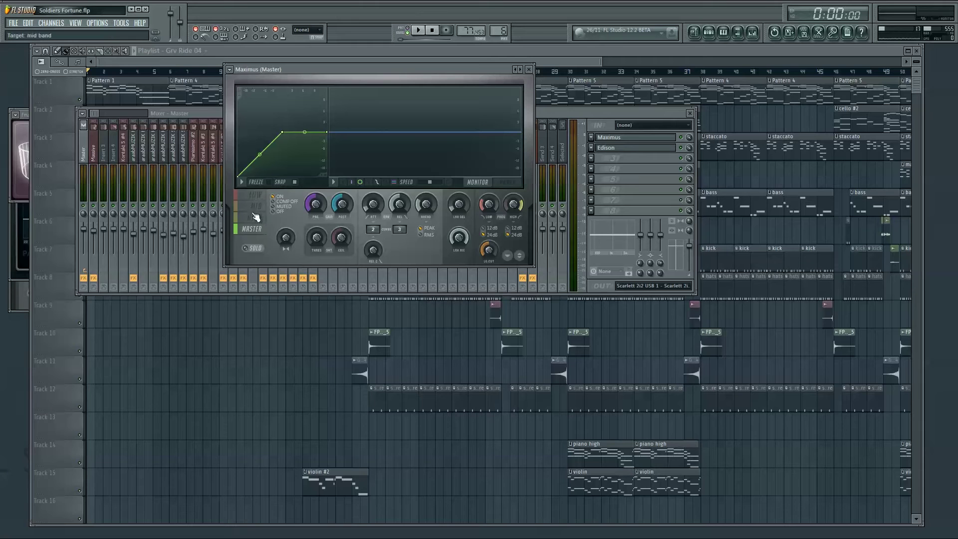
pyautogui.click(255, 219)
pyautogui.click(257, 195)
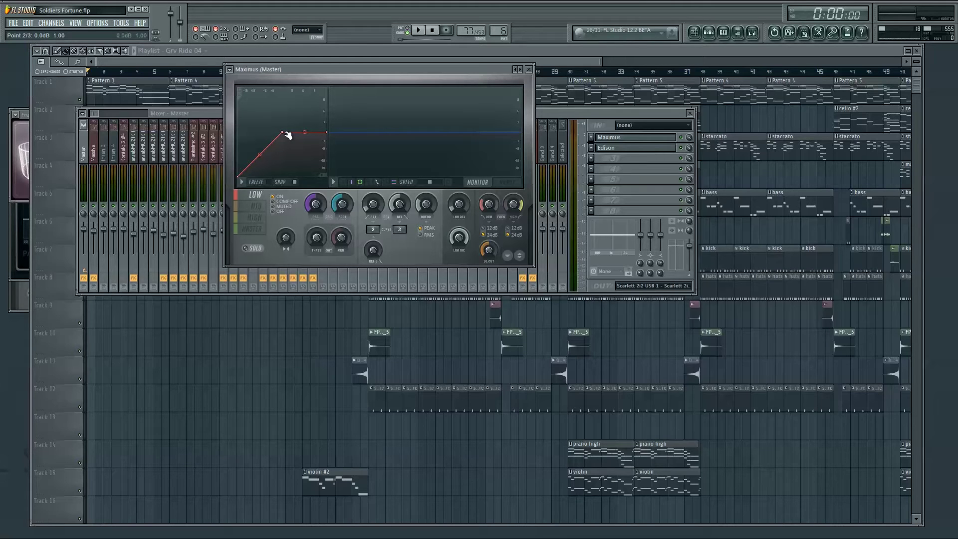
# - Play the song and examine the mid and high band signals in Maximus
pyautogui.click(418, 31)
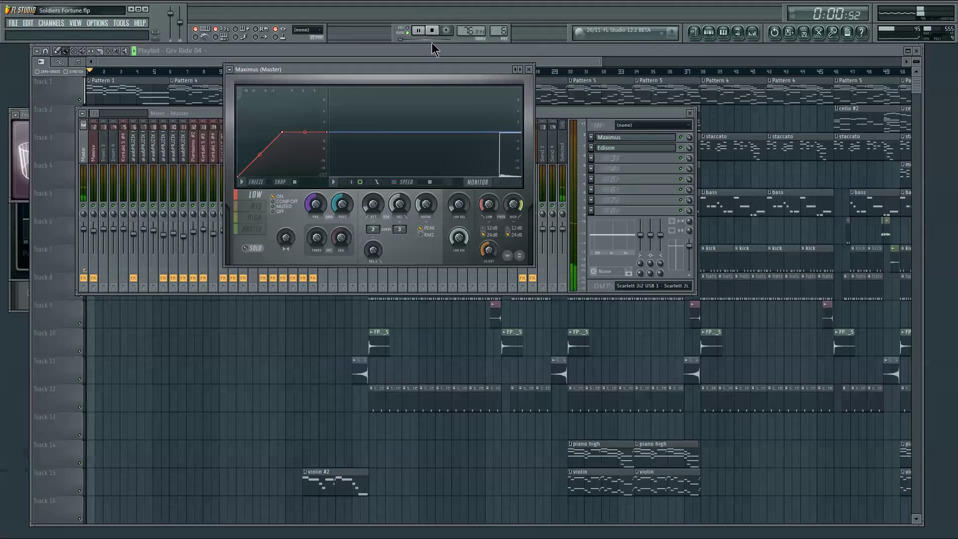
pyautogui.click(255, 205)
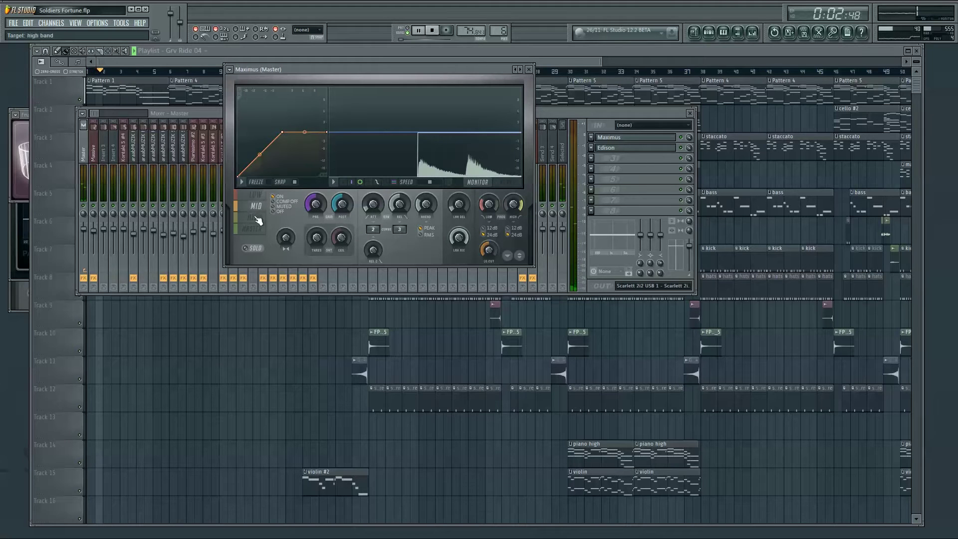
pyautogui.click(257, 218)
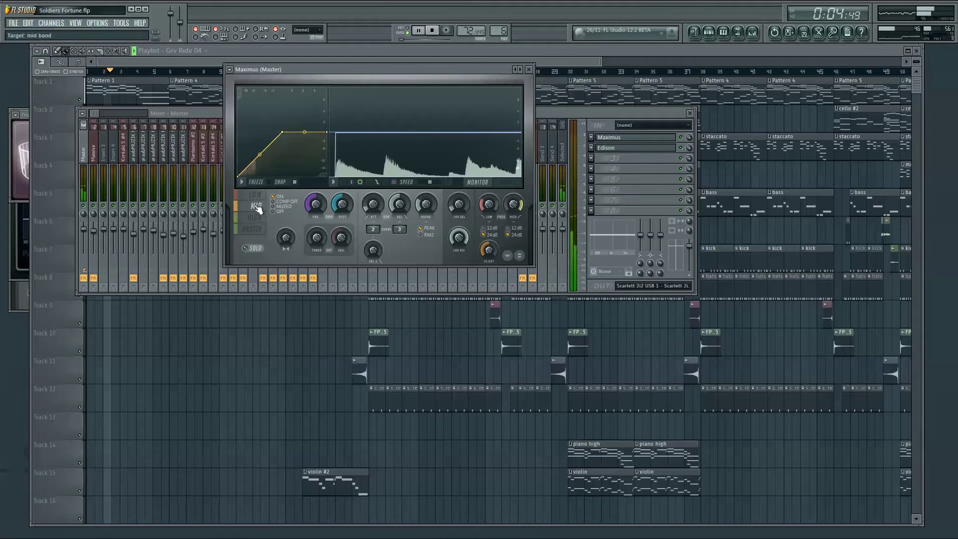
pyautogui.click(259, 219)
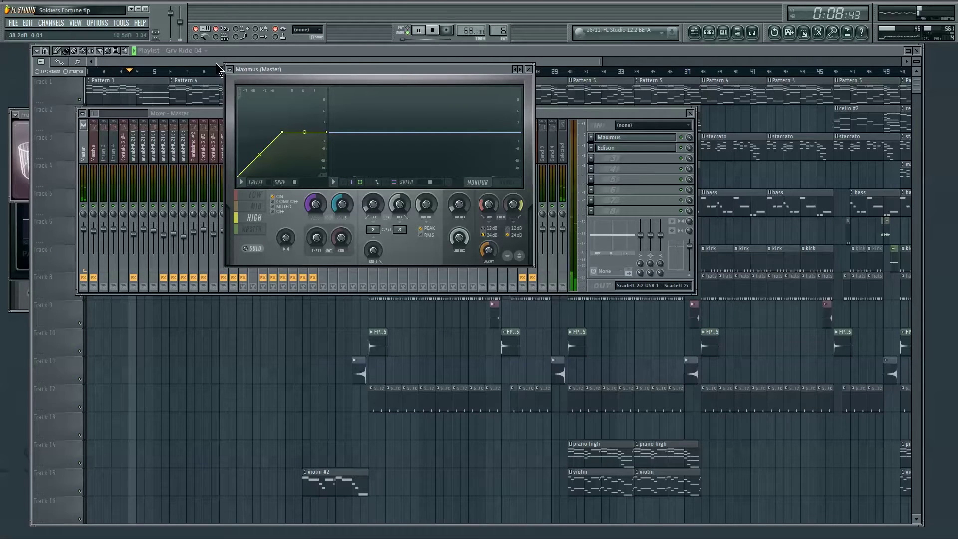
# - Show the playlist and move song playback forward to bar 18, where the bass and kick enter
pyautogui.press('F12')
pyautogui.click(241, 72)
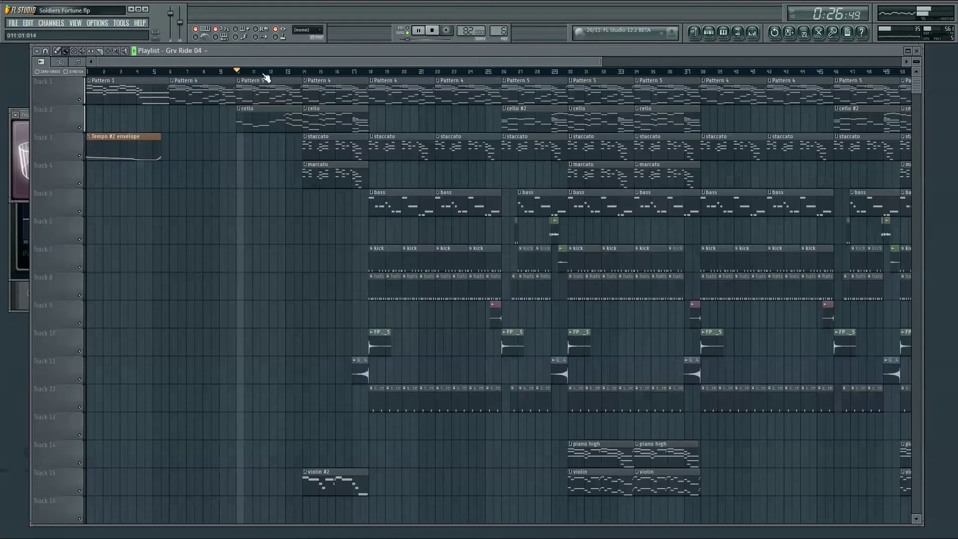
pyautogui.click(304, 72)
pyautogui.click(372, 71)
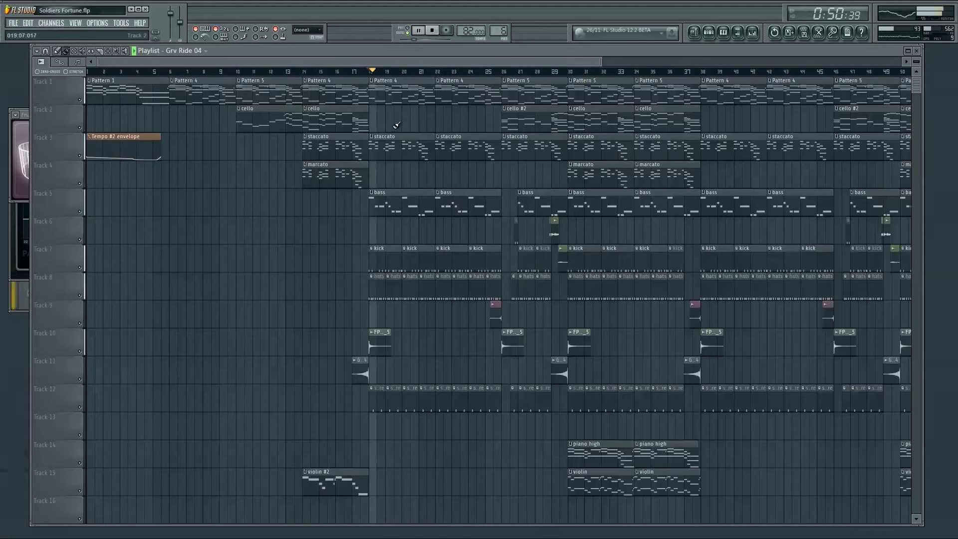
# - Return to Maximus on the master track and reshape the low band's compression curve into a lower, rounded soft knee
pyautogui.press('F9')
pyautogui.click(624, 140)
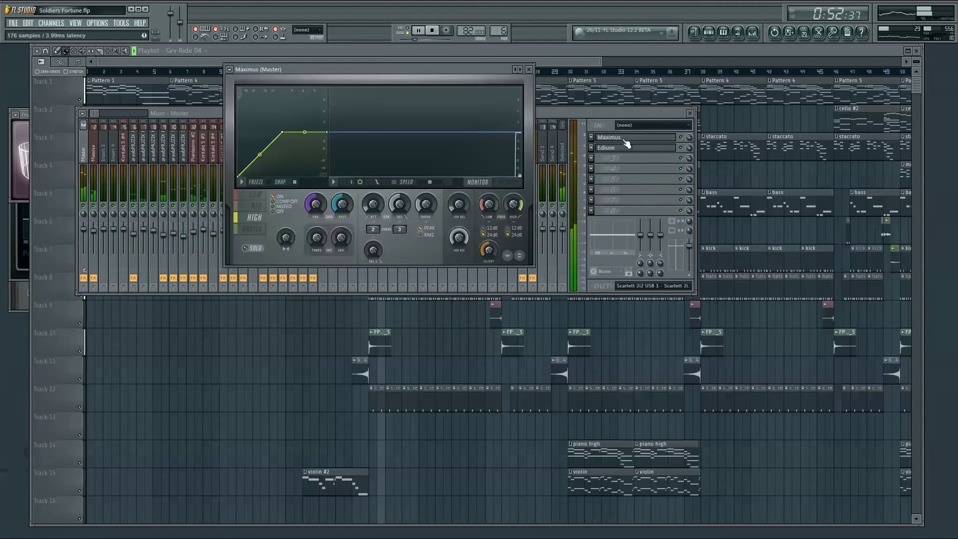
pyautogui.click(255, 194)
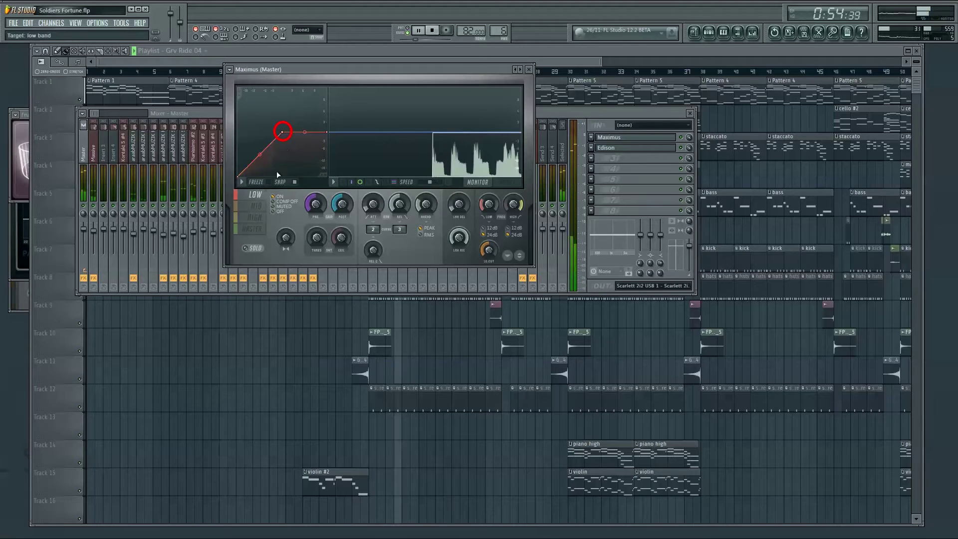
pyautogui.moveTo(281, 132)
pyautogui.mouseDown()
pyautogui.moveTo(271, 147)
pyautogui.moveTo(298, 133)
pyautogui.mouseUp()
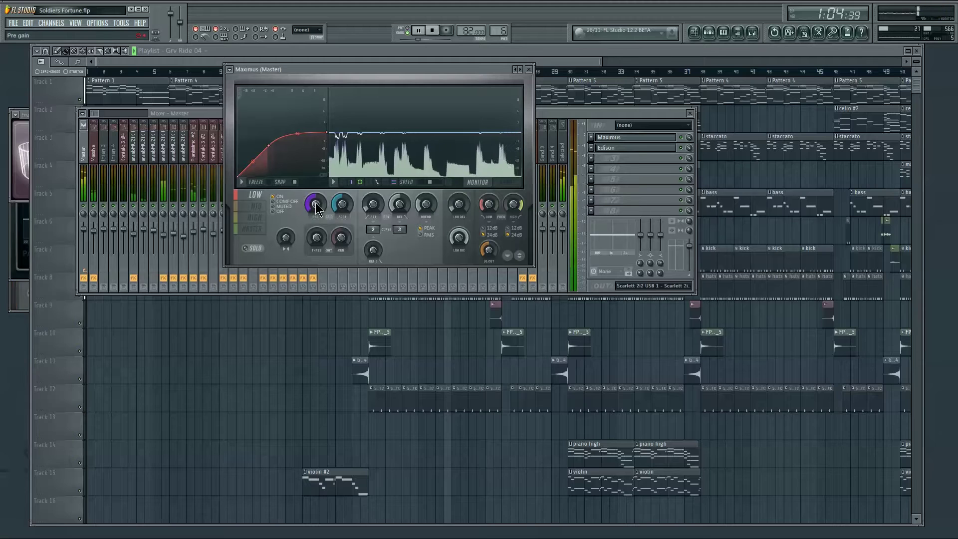
# - Raise the low band's pre gain, stop playback, and fine-tune the curve's middle point with grid snapping off
pyautogui.moveTo(317, 207)
pyautogui.mouseDown()
pyautogui.moveTo(317, 198)
pyautogui.moveTo(317, 214)
pyautogui.mouseUp()
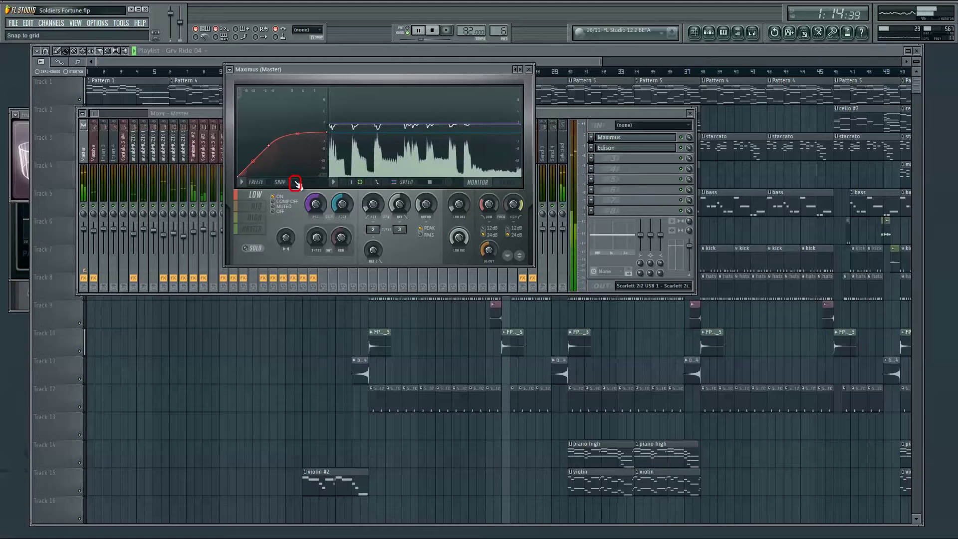
pyautogui.press('space')
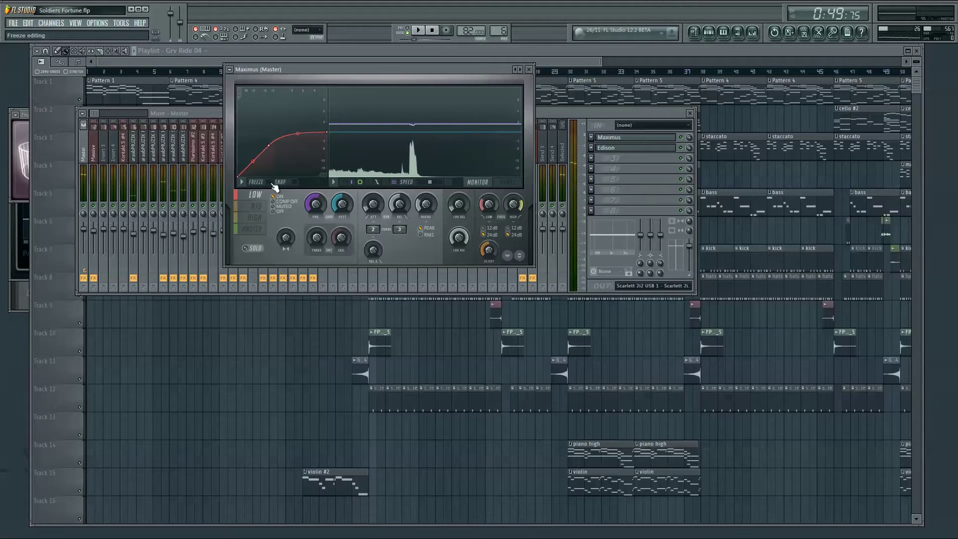
pyautogui.moveTo(269, 145); pyautogui.dragTo(265, 152)
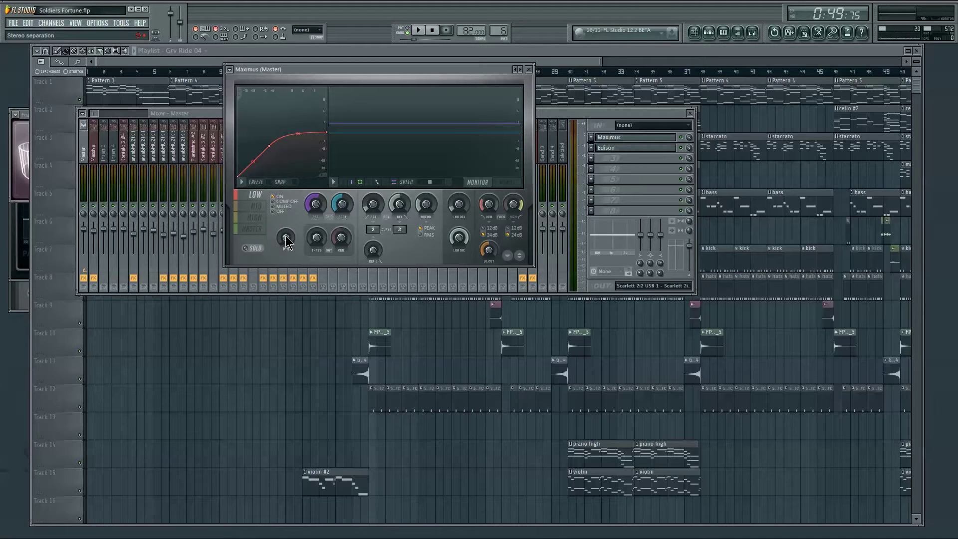
# - Adjust the low band's stereo separation, trying 2% merged and 21% separated
pyautogui.moveTo(278, 240); pyautogui.dragTo(278, 228)
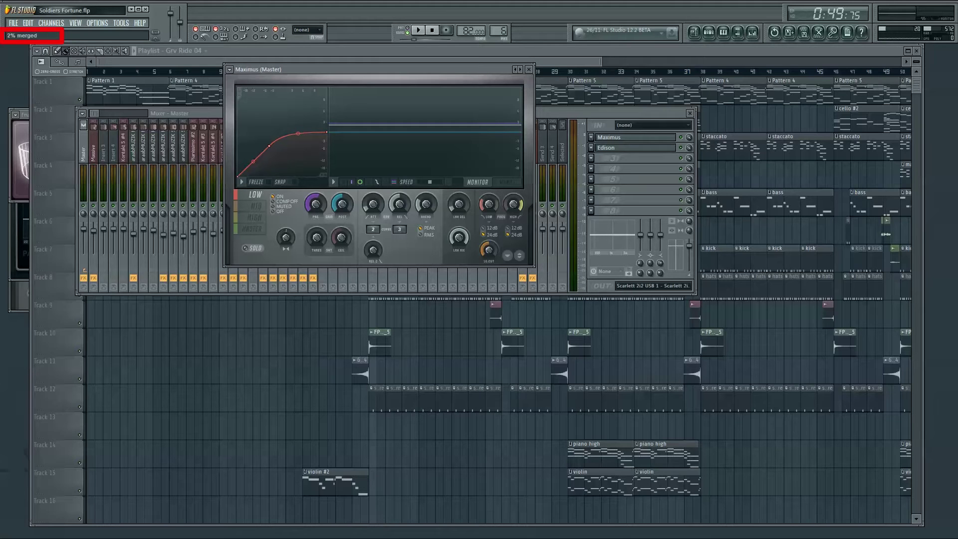
pyautogui.moveTo(278, 228); pyautogui.dragTo(278, 225)
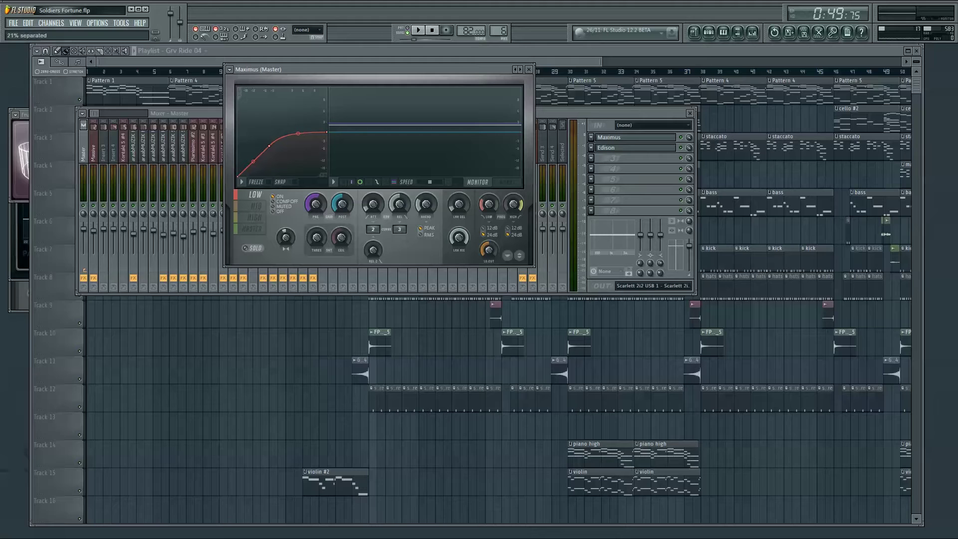
# - Set the stereo separation to 17% separated on the high band and 2% separated on the mid band
pyautogui.click(255, 218)
pyautogui.click(257, 205)
pyautogui.click(259, 200)
pyautogui.click(255, 218)
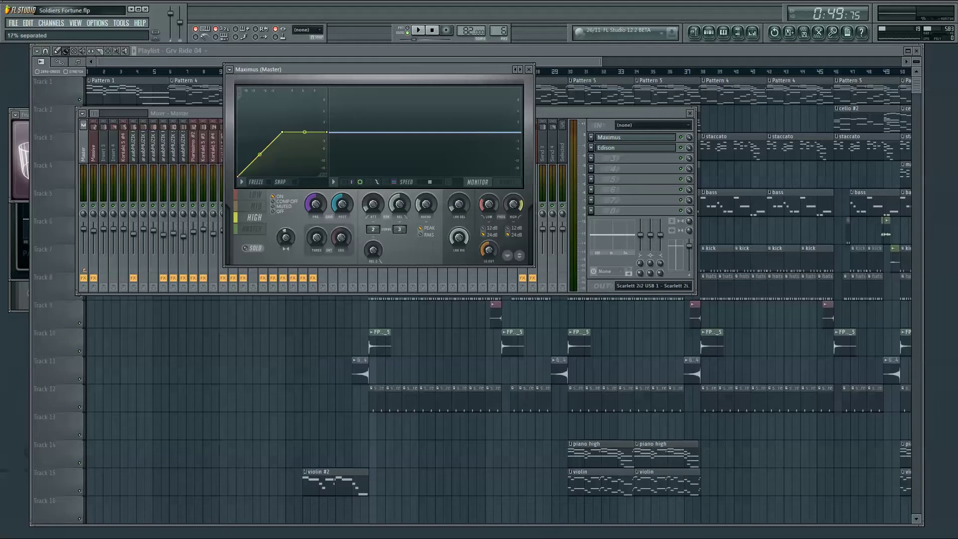
pyautogui.click(257, 206)
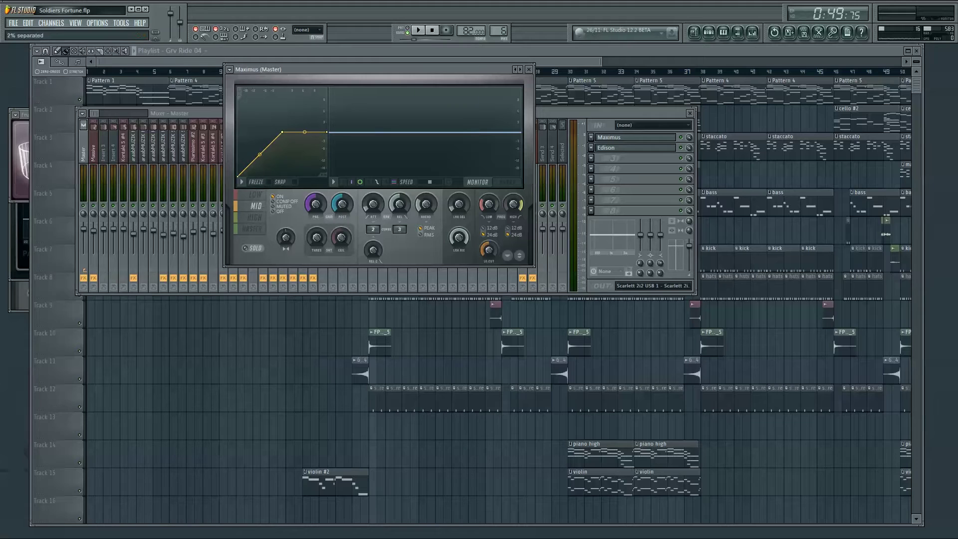
pyautogui.click(258, 196)
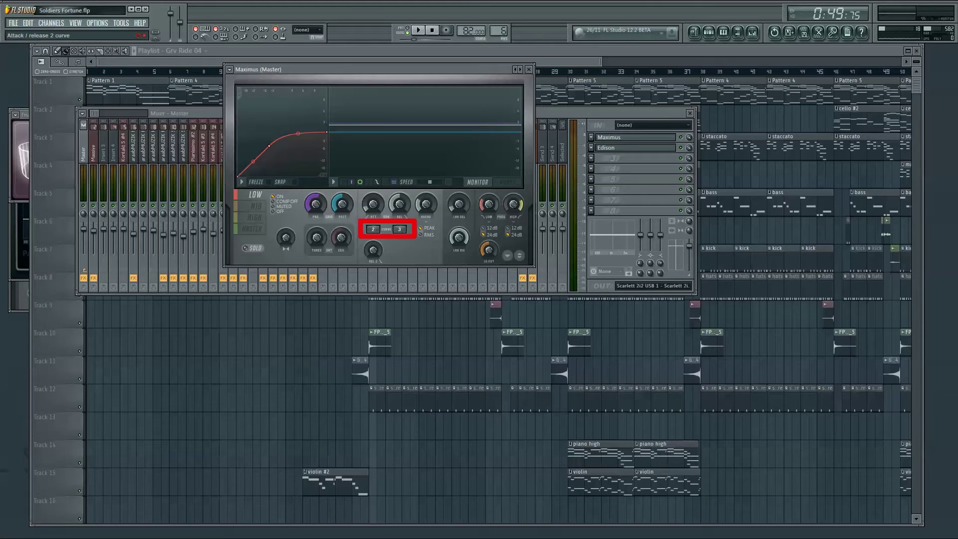
# - Try attack / release 2 curve 3 on the low band, restore it to 2, and adjust the second release time
pyautogui.moveTo(373, 229); pyautogui.dragTo(373, 224)
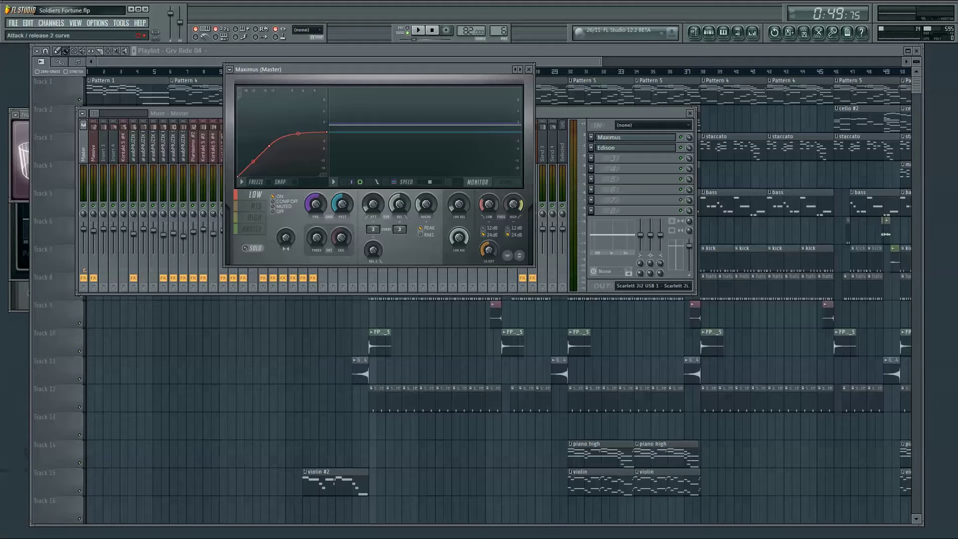
pyautogui.moveTo(373, 229); pyautogui.dragTo(373, 233)
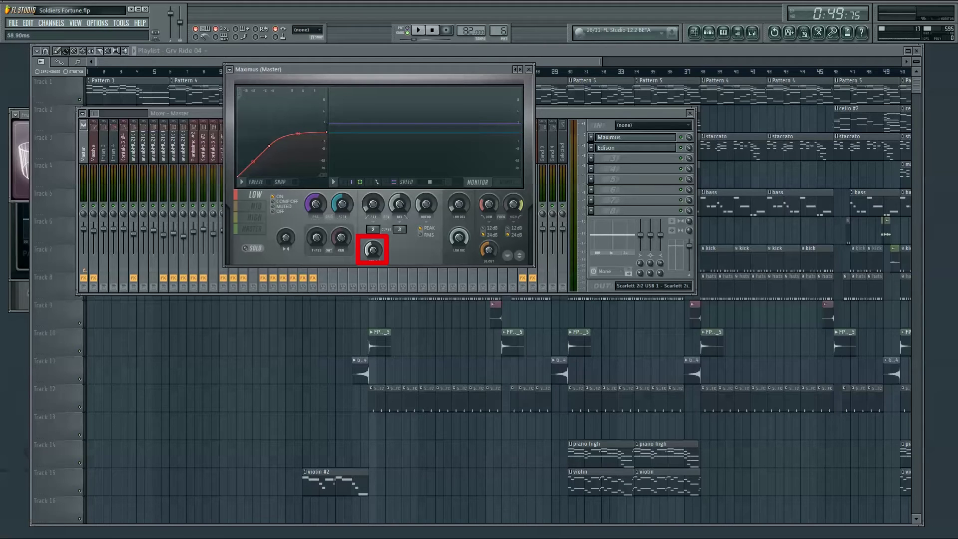
pyautogui.moveTo(372, 249); pyautogui.dragTo(372, 242)
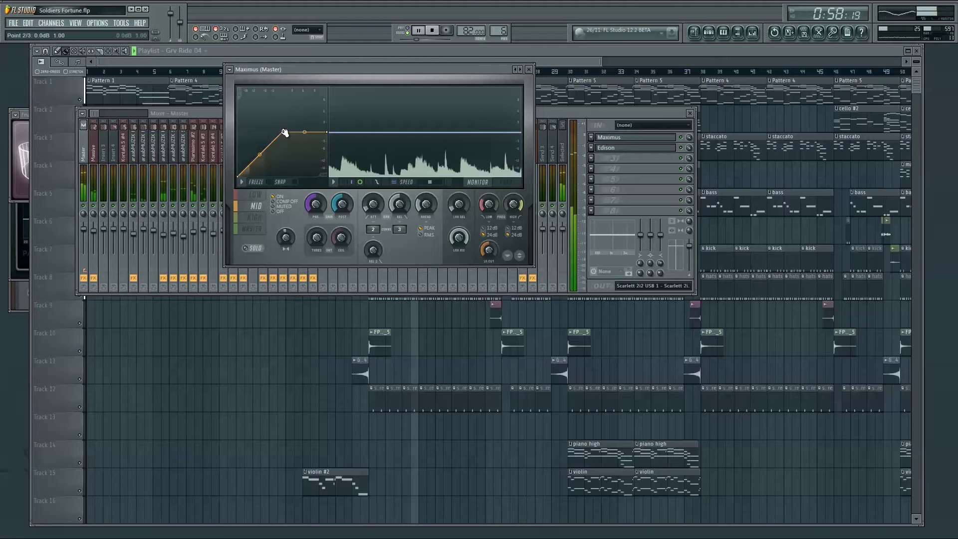
# - Reshape the mid band's compression curve into a lower, rounded soft knee during playback
pyautogui.moveTo(299, 137); pyautogui.dragTo(298, 132)
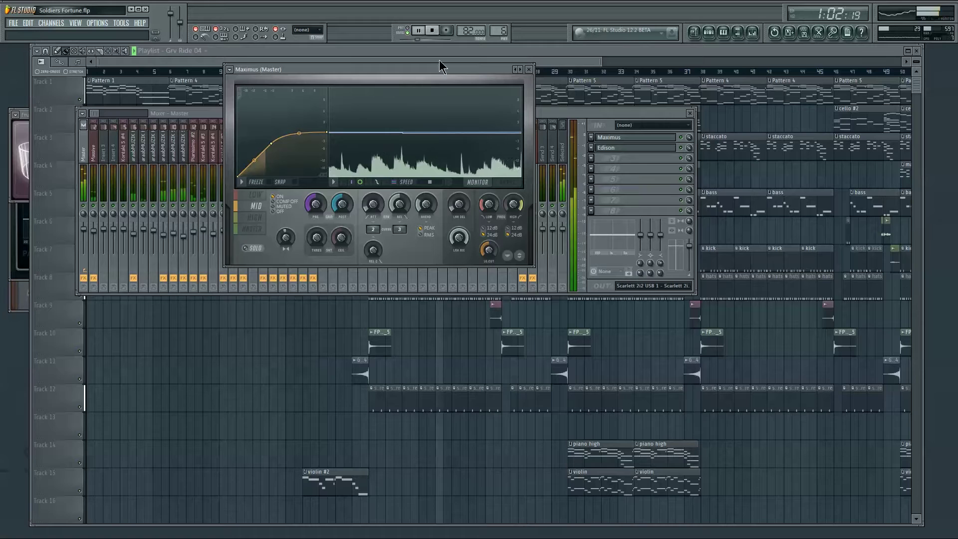
# - Reshape the high band's compression curve into a lower, rounded soft knee and stop playback
pyautogui.click(254, 218)
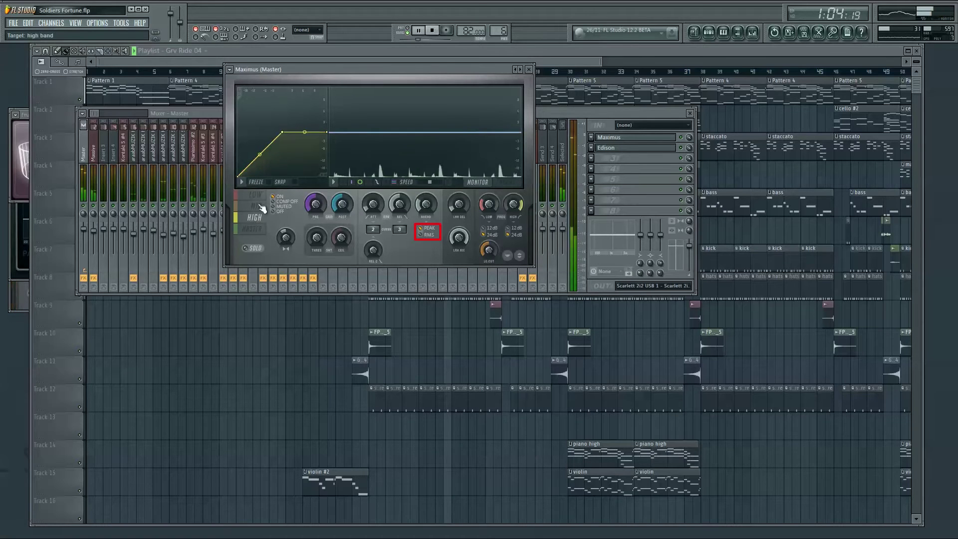
pyautogui.moveTo(270, 150); pyautogui.dragTo(272, 144)
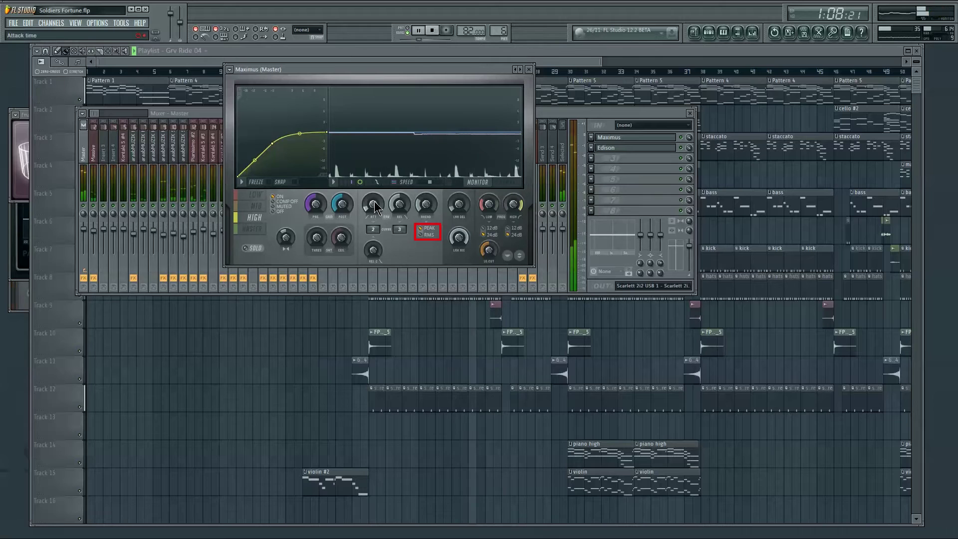
pyautogui.press('space')
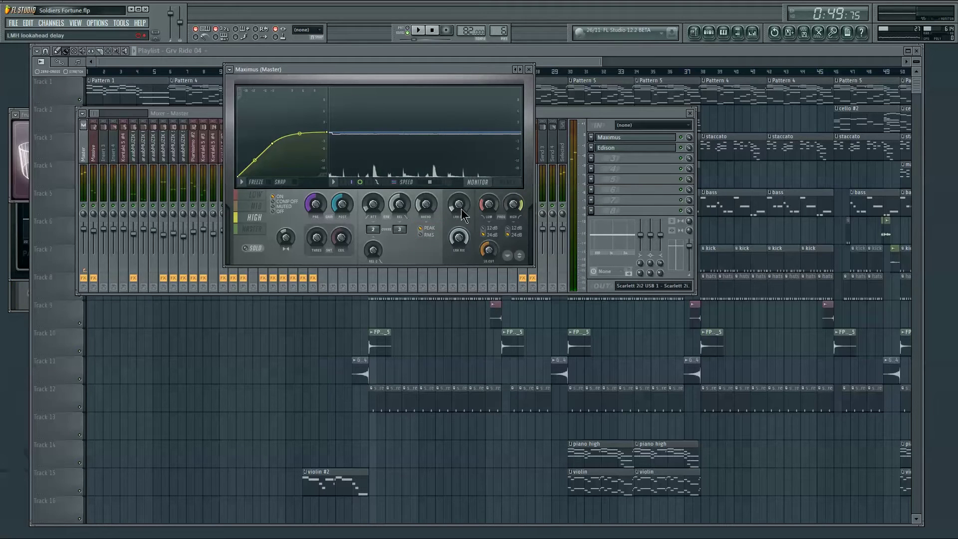
# - Compare the peak and RMS lookahead modes on the high band during playback
pyautogui.click(423, 235)
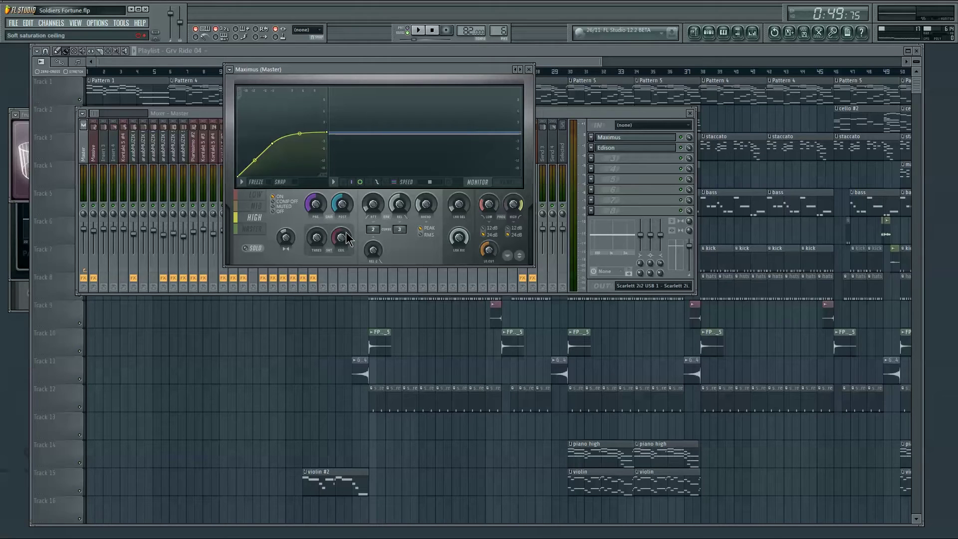
pyautogui.press('space')
pyautogui.click(426, 228)
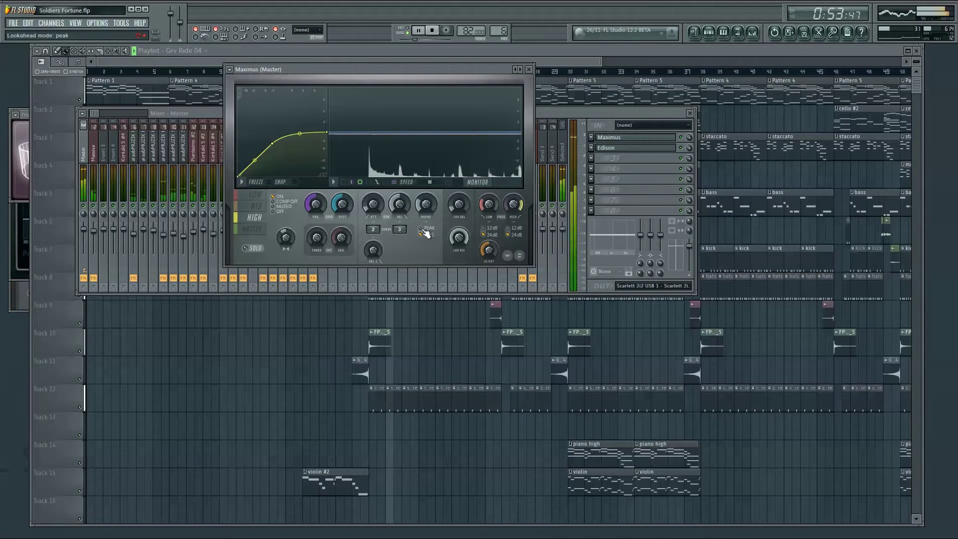
pyautogui.click(426, 236)
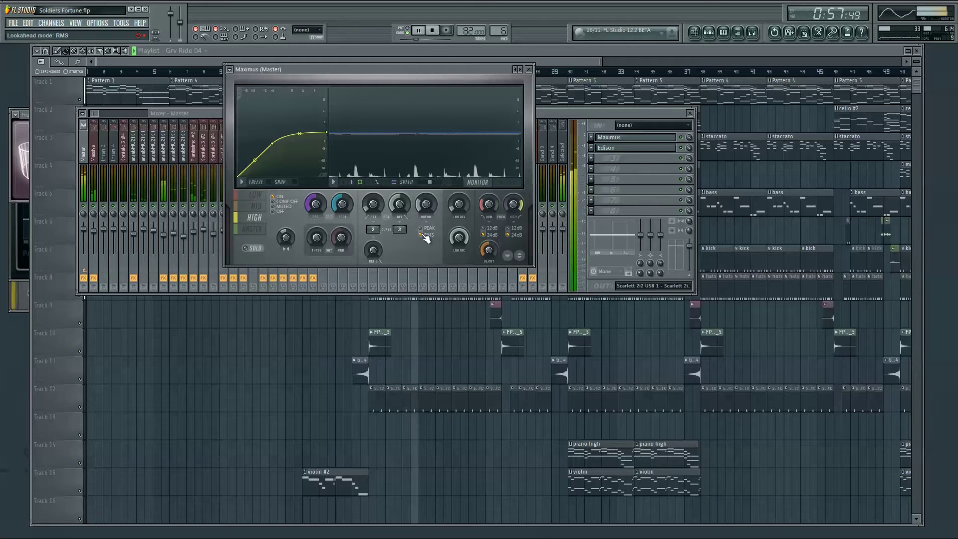
pyautogui.press('space')
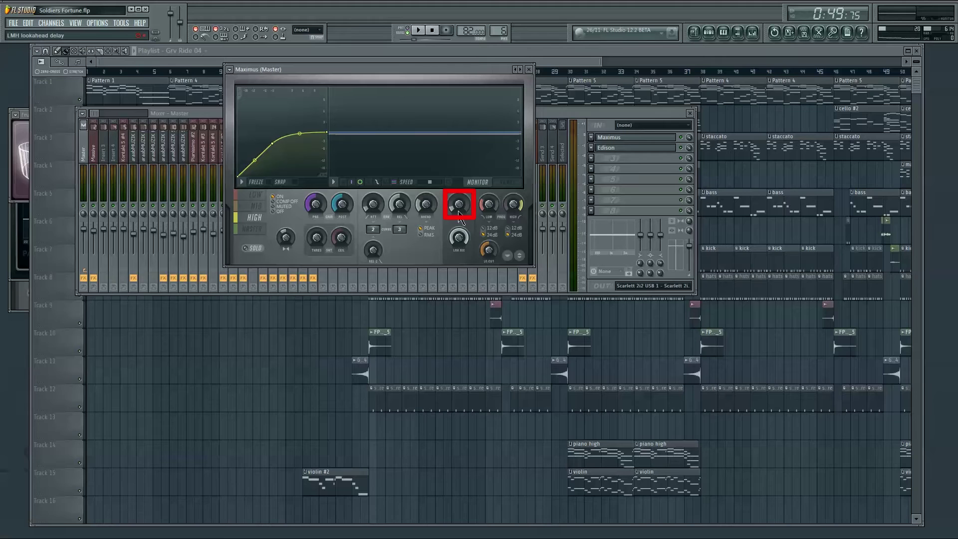
# - Try a different LMH lookahead delay and a 4% LMH mix while the song plays
pyautogui.moveTo(458, 204); pyautogui.dragTo(462, 206)
pyautogui.press('space')
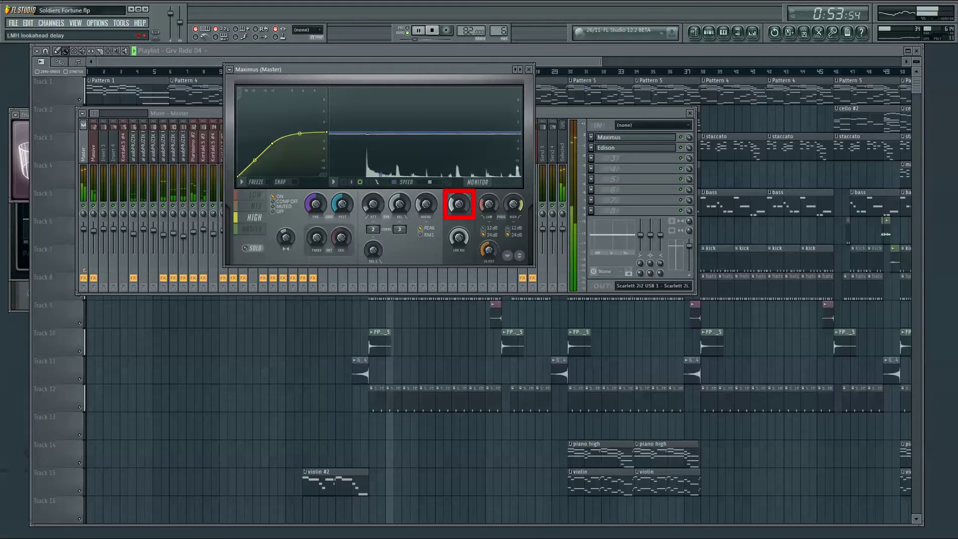
pyautogui.moveTo(459, 204); pyautogui.dragTo(458, 211)
pyautogui.press('space')
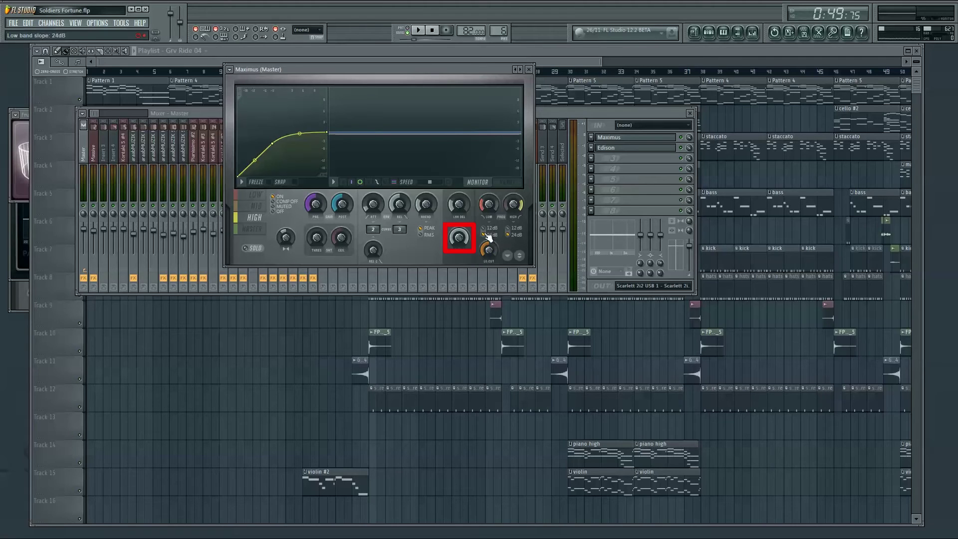
pyautogui.press('space')
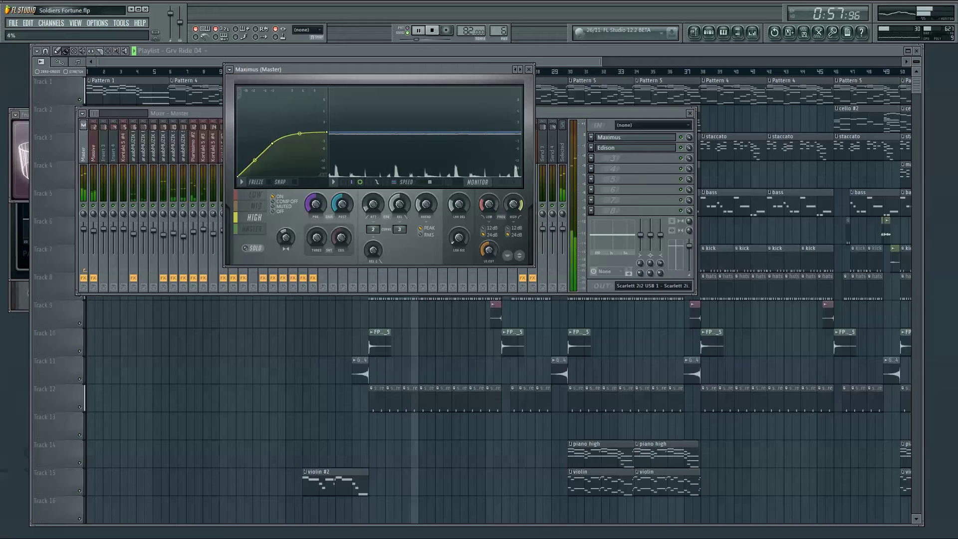
pyautogui.press('space')
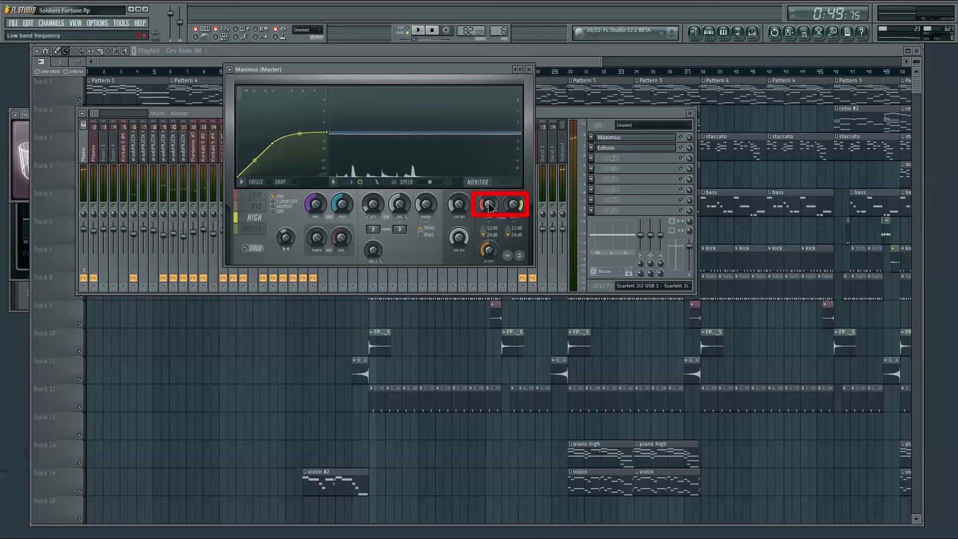
# - Try adjusting the low and high band frequencies together with a 35 Hz low cut
pyautogui.moveTo(489, 206); pyautogui.dragTo(513, 203)
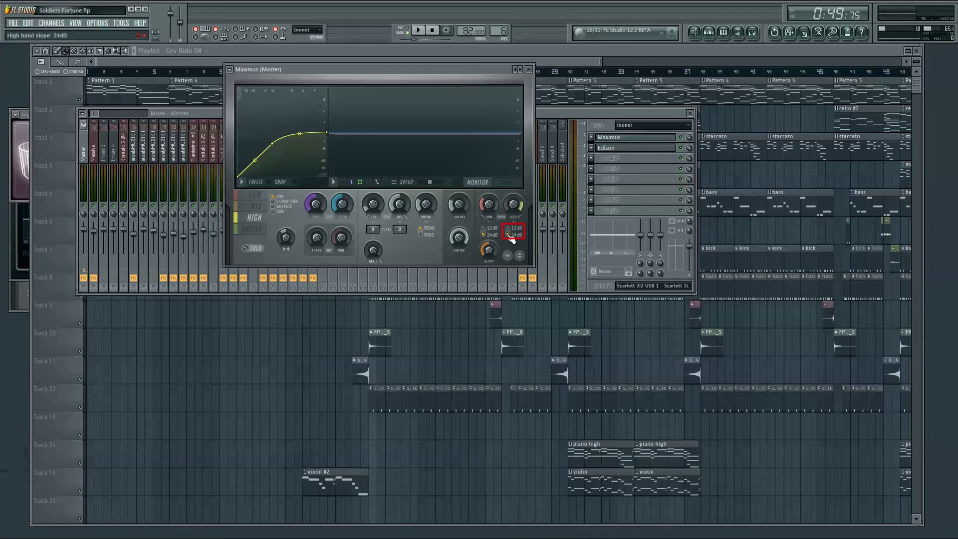
pyautogui.moveTo(513, 205); pyautogui.dragTo(513, 202)
pyautogui.moveTo(489, 250); pyautogui.dragTo(489, 243)
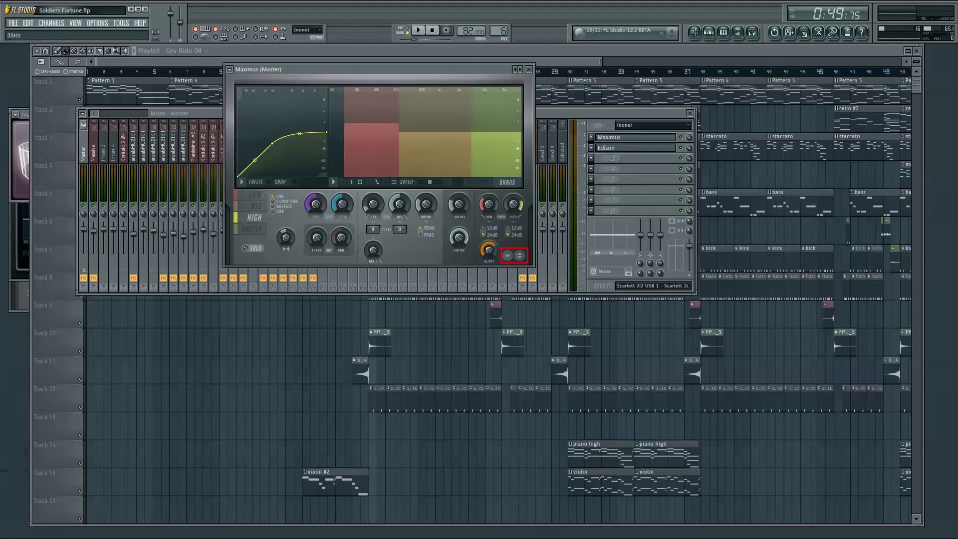
pyautogui.moveTo(489, 254)
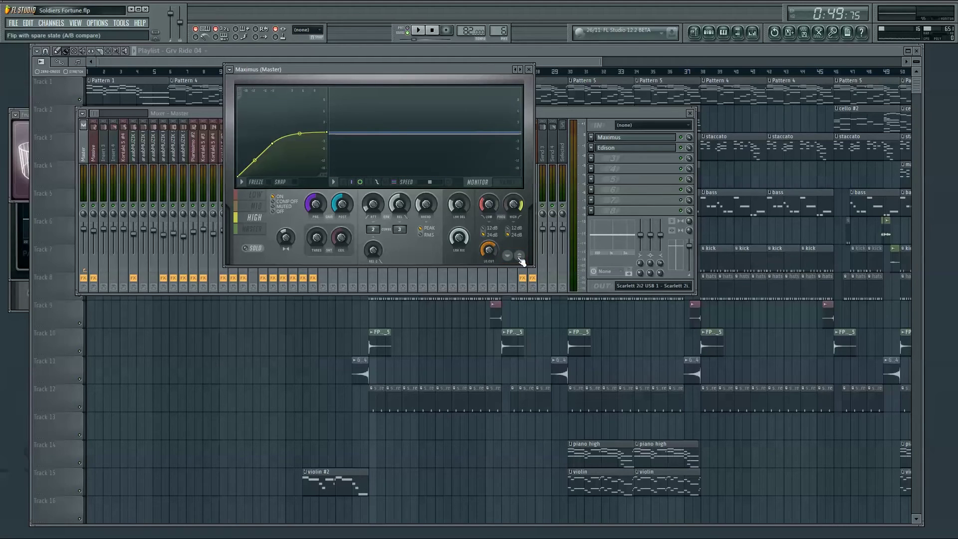
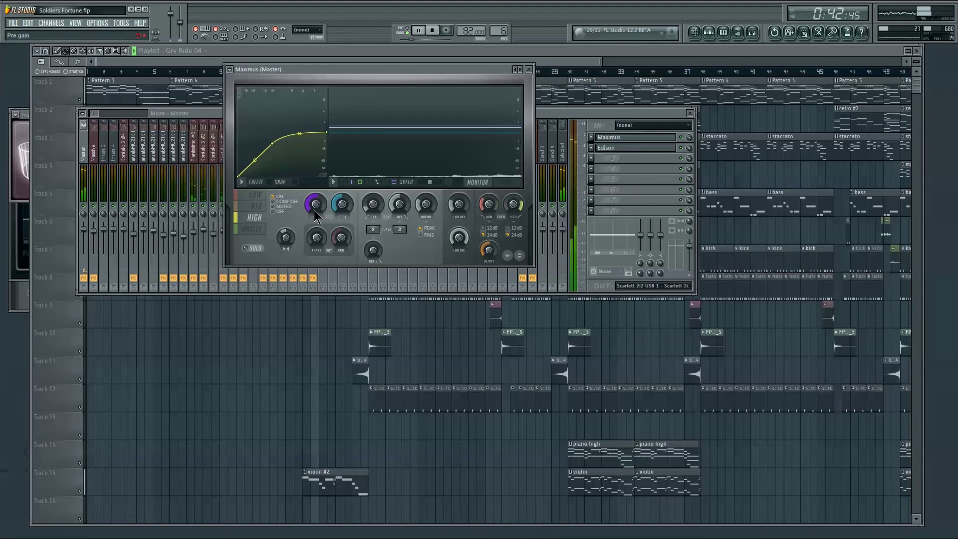
# - Compare the mid, high and low bands during playback and set the high band's pre gain to 6.5 dB
pyautogui.click(256, 205)
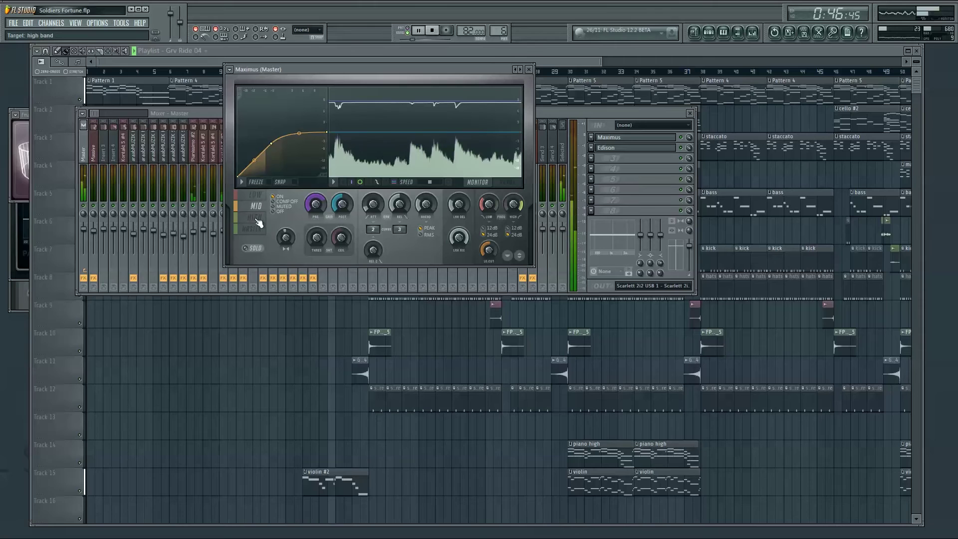
pyautogui.click(258, 220)
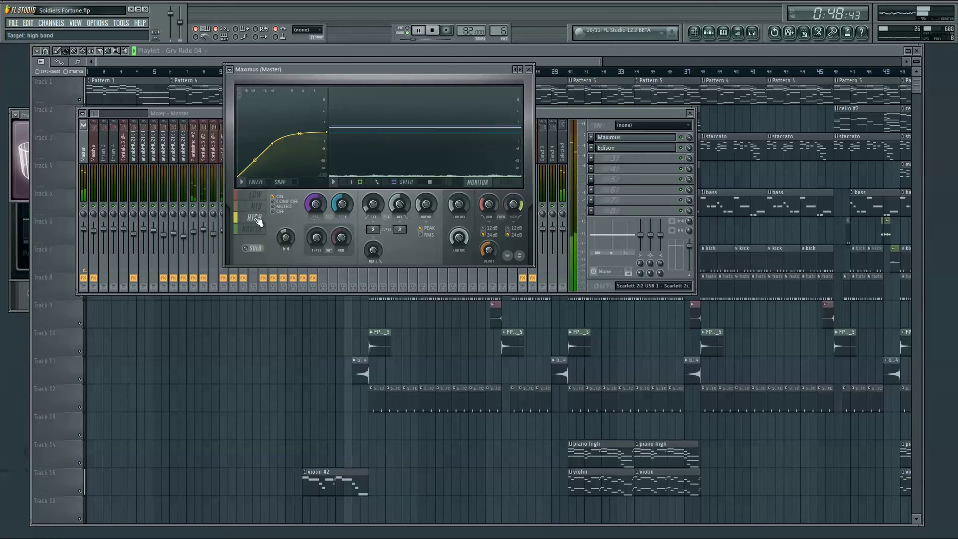
pyautogui.click(257, 196)
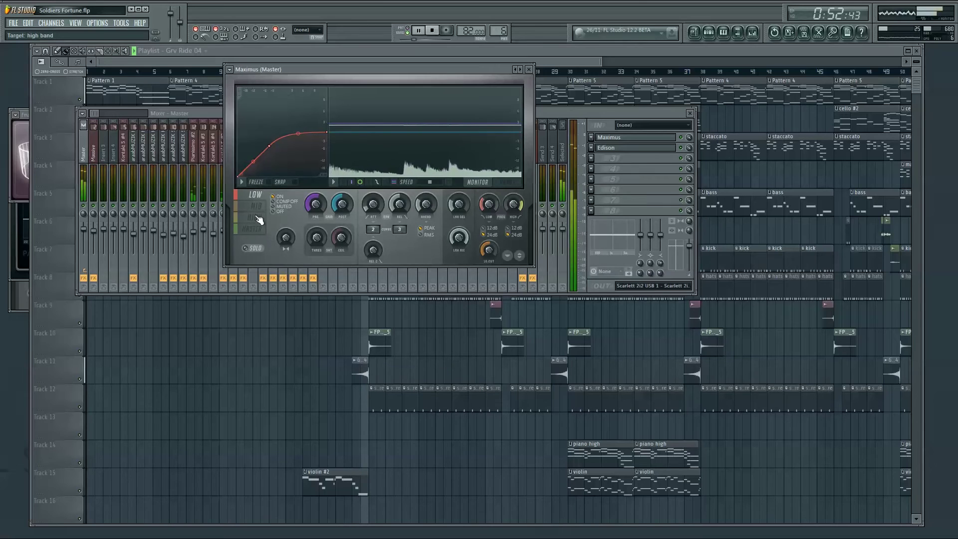
pyautogui.click(255, 218)
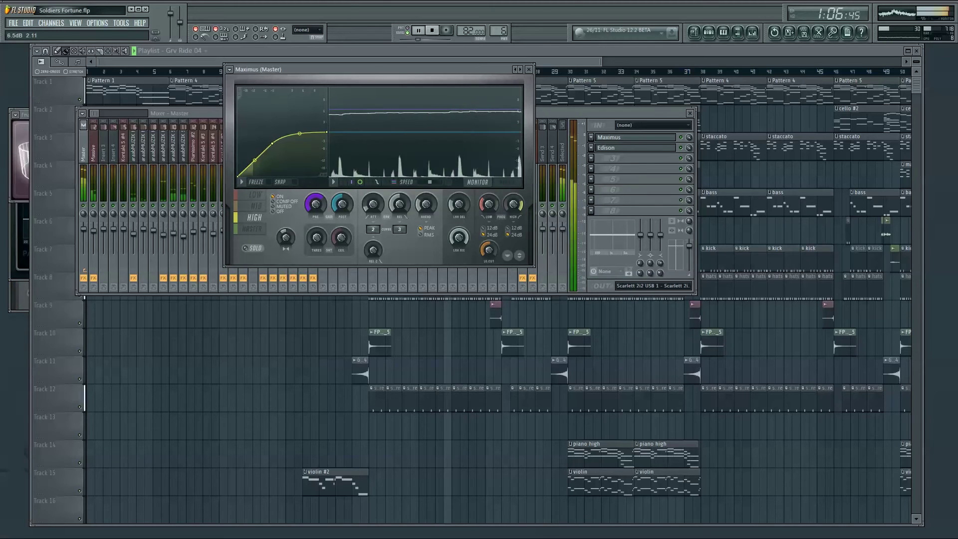
# - Set the mid band's pre gain to 7.0 dB and raise the high band's pre gain further
pyautogui.moveTo(472, 135)
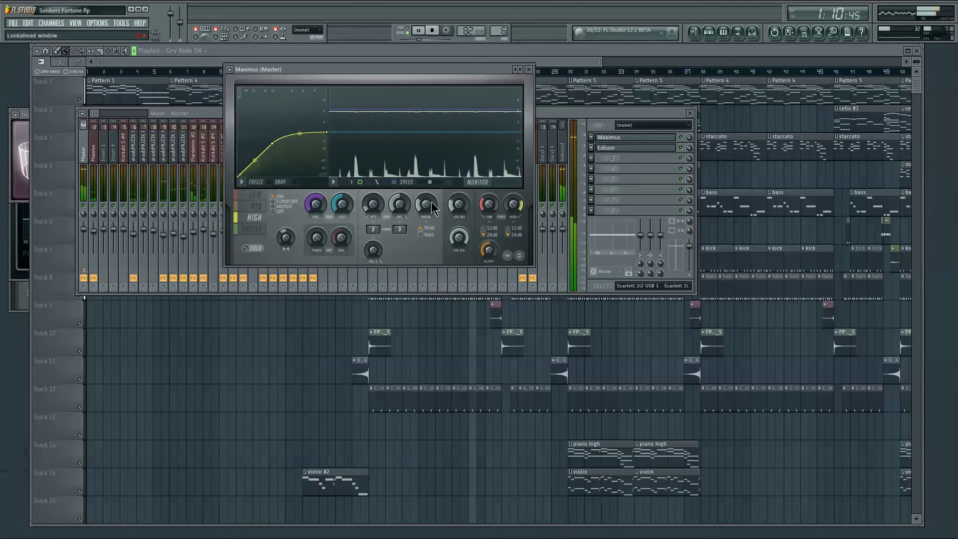
pyautogui.moveTo(477, 209)
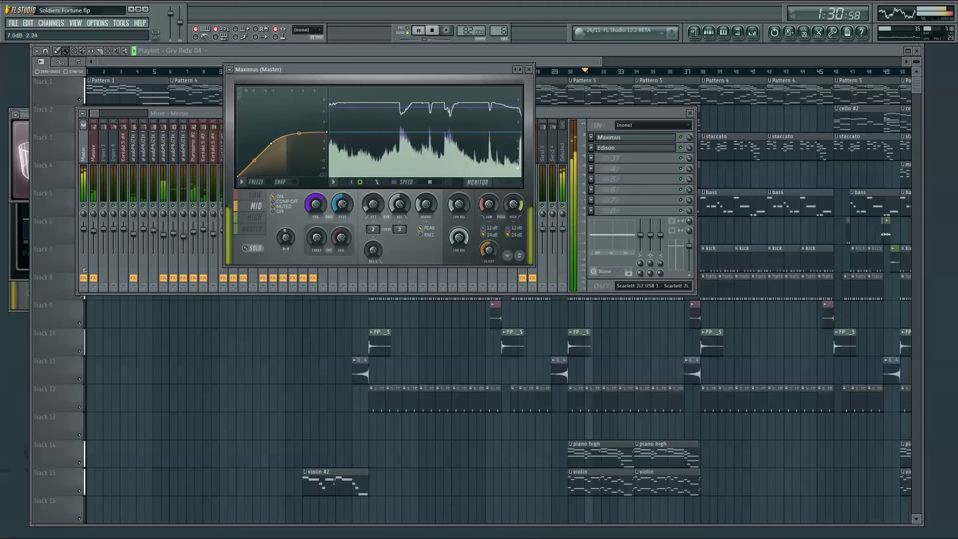
pyautogui.click(254, 195)
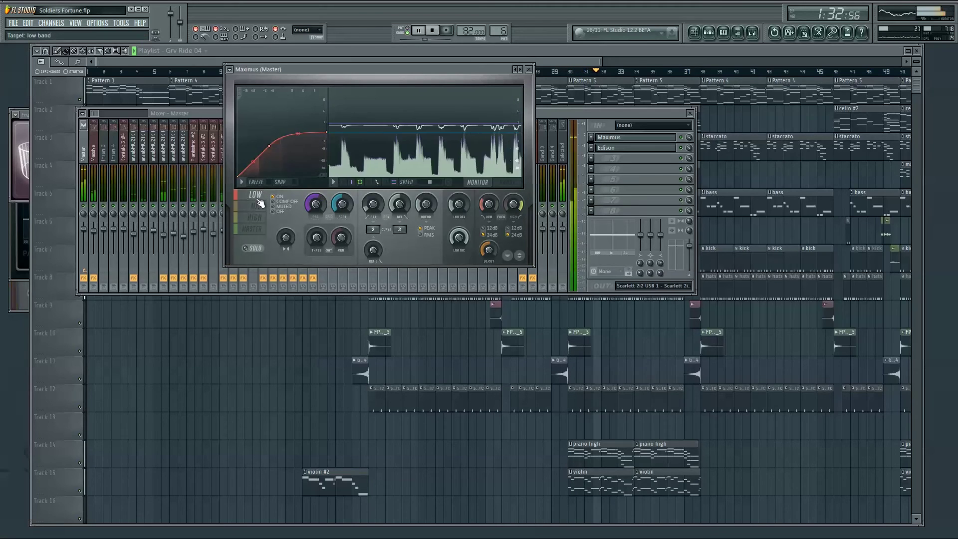
pyautogui.click(249, 216)
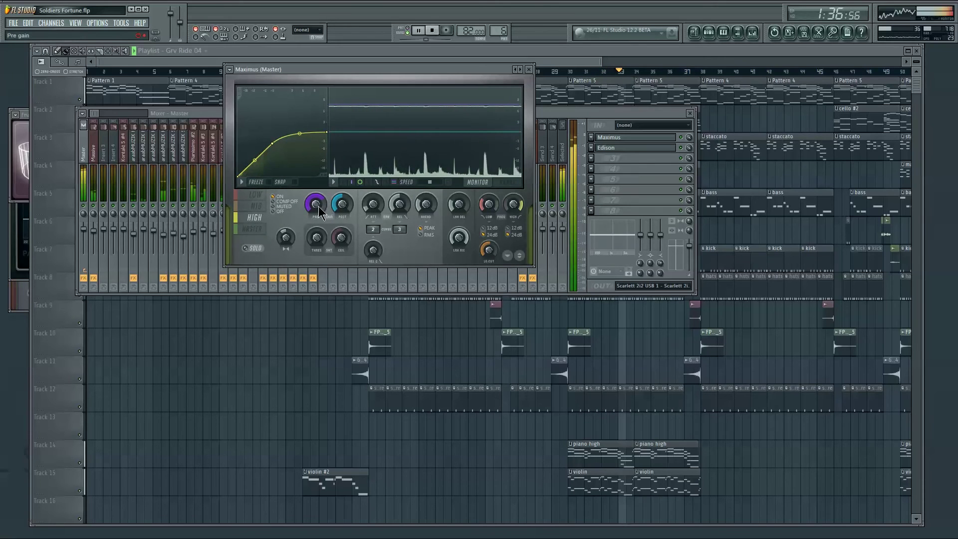
# - Set the master band's pre gain to -1.2 dB and its post gain to 0.6 dB
pyautogui.click(252, 229)
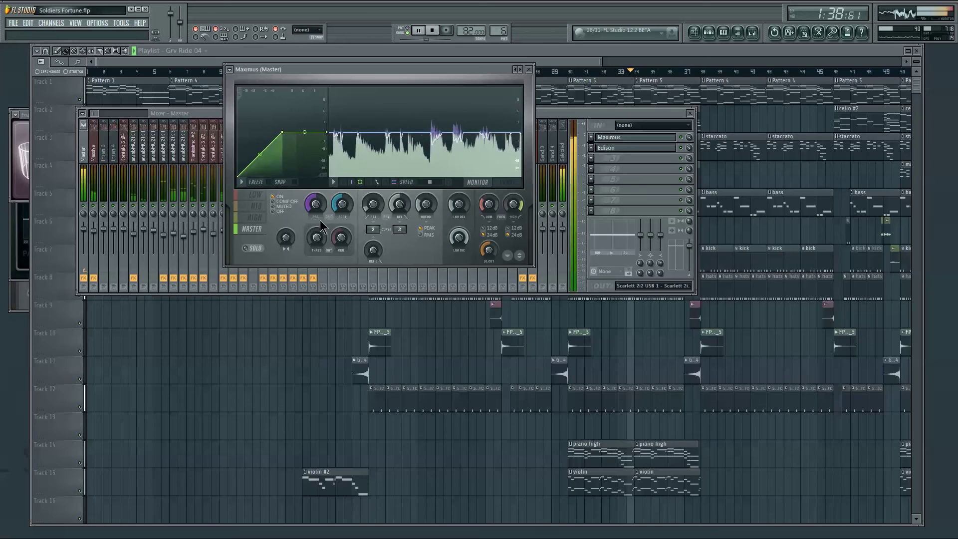
pyautogui.moveTo(315, 204); pyautogui.dragTo(311, 206)
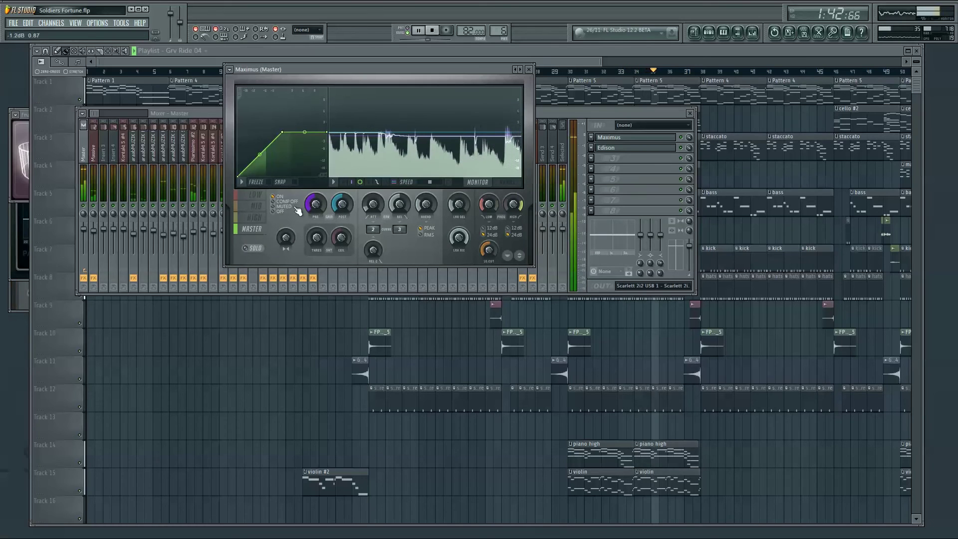
pyautogui.moveTo(325, 205); pyautogui.dragTo(326, 202)
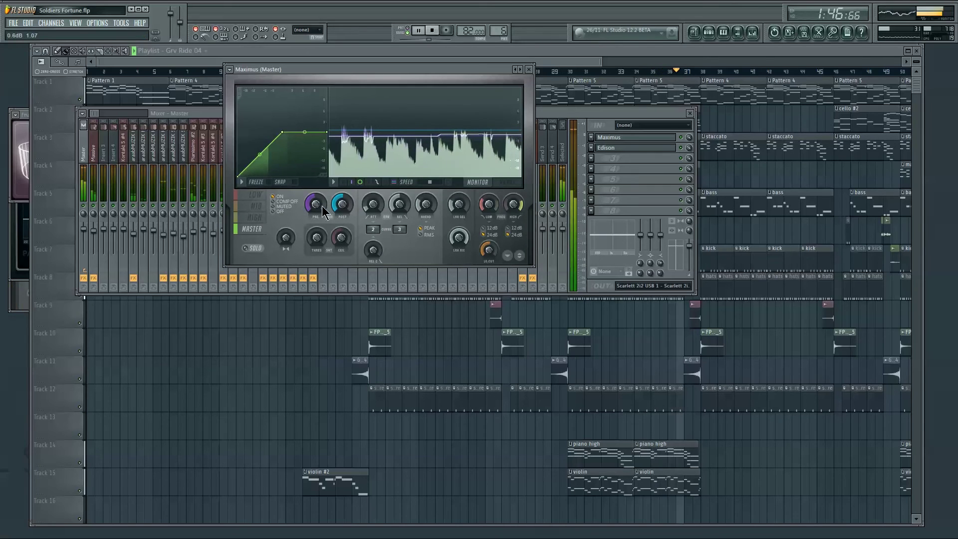
# - Review the high band's gain during playback and open the options for the master band's post gain
pyautogui.click(254, 217)
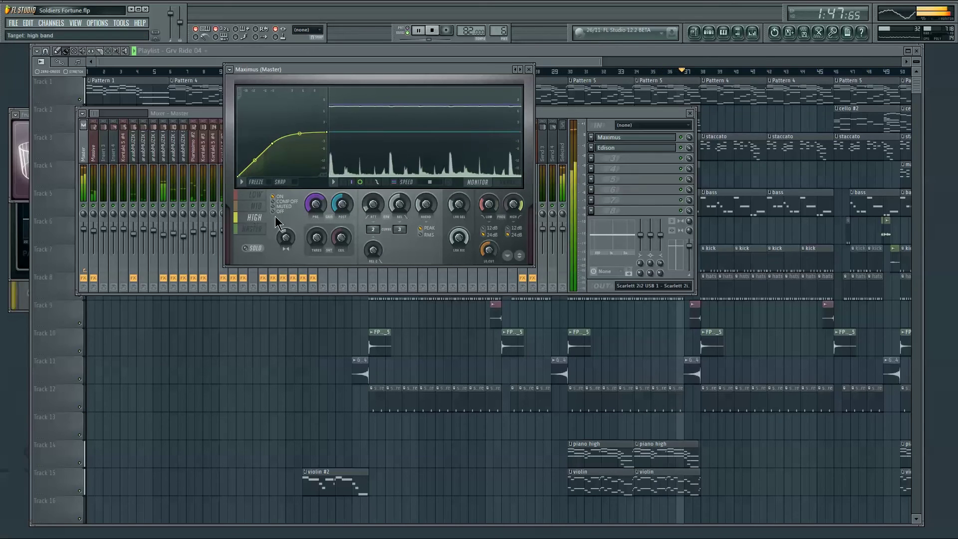
pyautogui.click(340, 209)
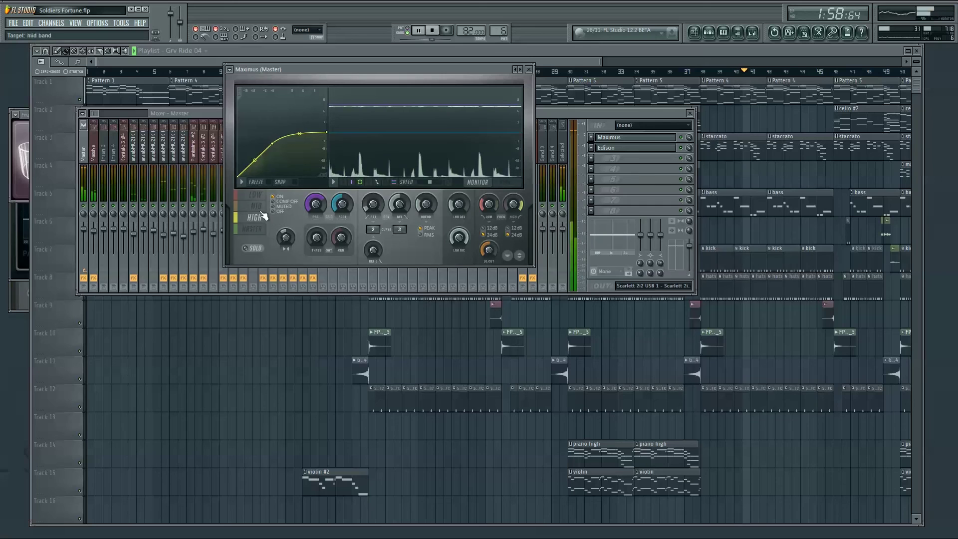
pyautogui.click(253, 229)
pyautogui.rightClick(328, 205)
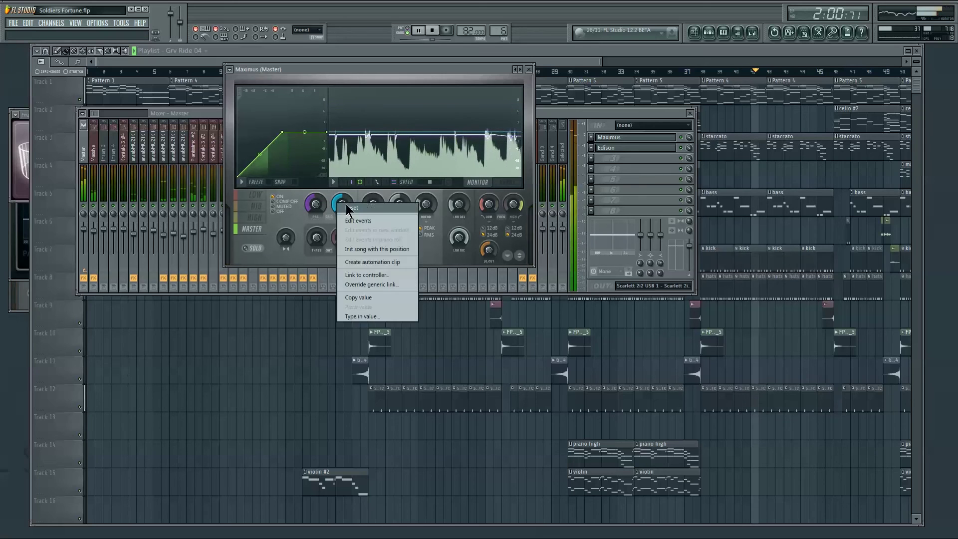
pyautogui.press('Escape')
# - Solo the mid band to adjust the low band frequency to 237 Hz and fine-tune the high band frequency
pyautogui.click(255, 195)
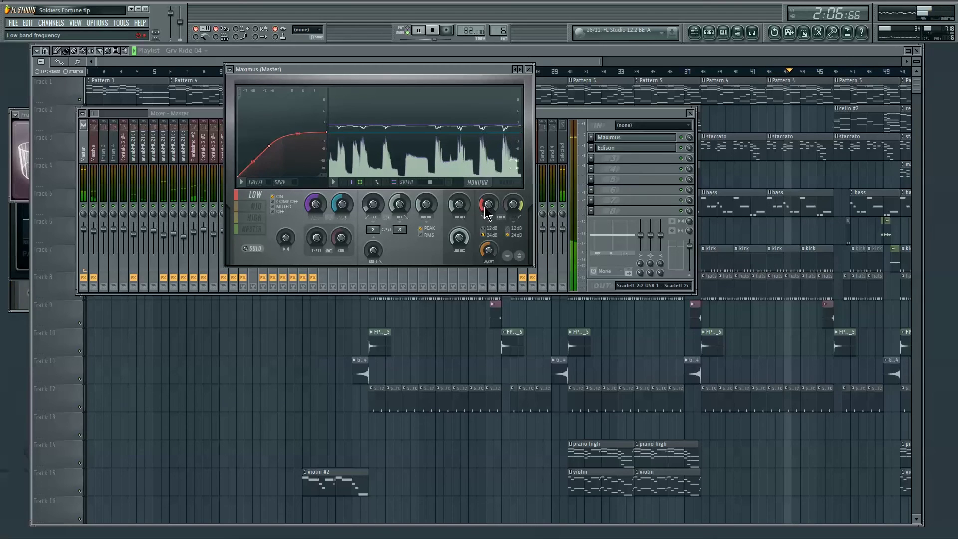
pyautogui.click(258, 208)
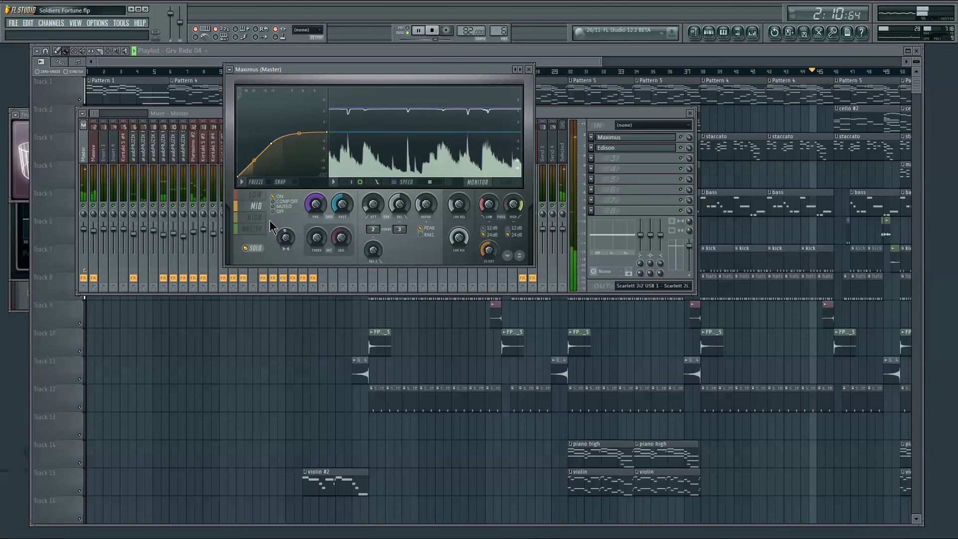
pyautogui.click(489, 204)
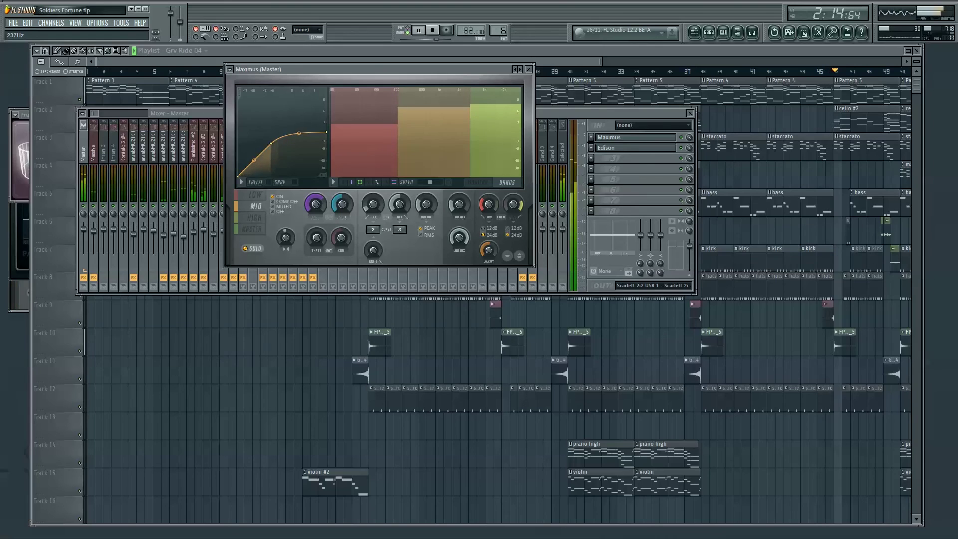
pyautogui.moveTo(489, 204); pyautogui.dragTo(489, 204)
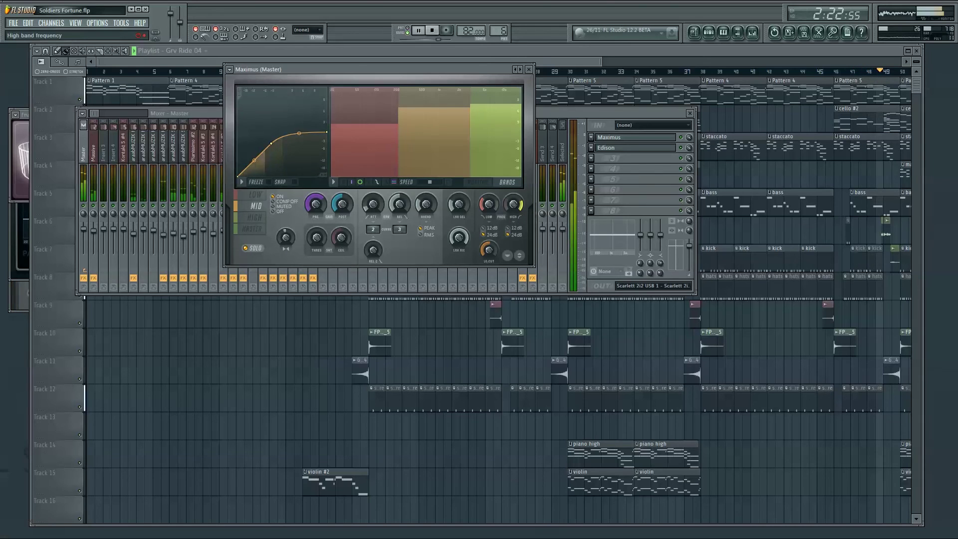
pyautogui.moveTo(513, 204); pyautogui.dragTo(513, 203)
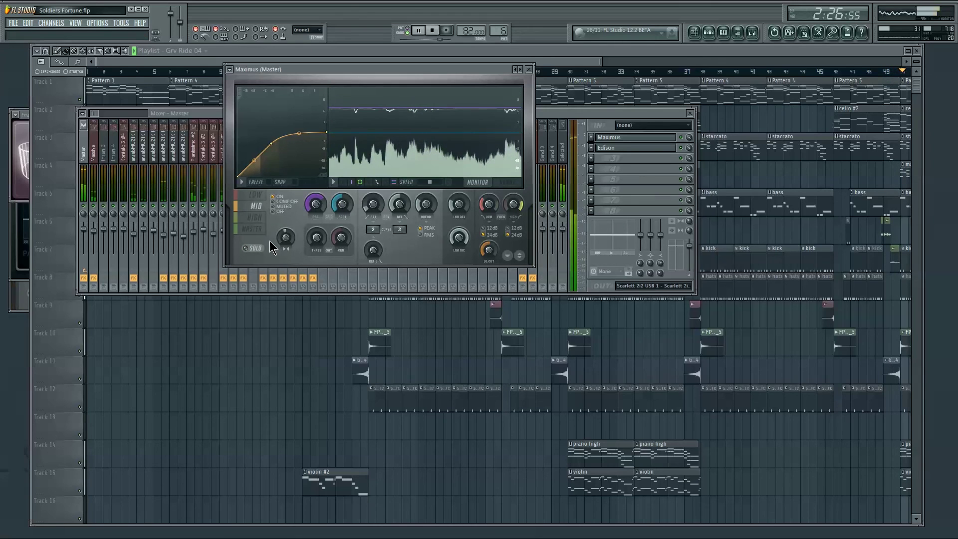
# - Check the high band and set the mid band's post gain to -0.1 dB, trying -0.3 dB on the way
pyautogui.click(255, 218)
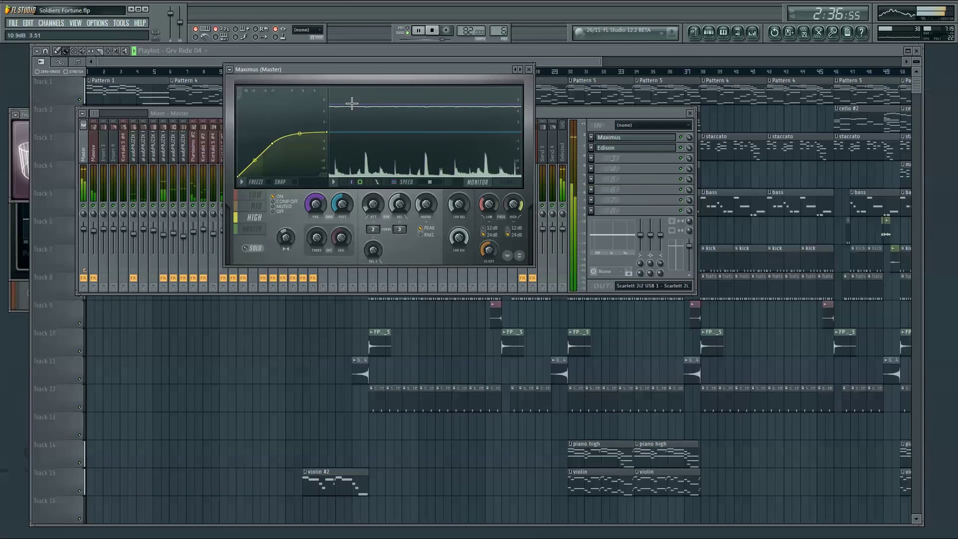
pyautogui.click(257, 206)
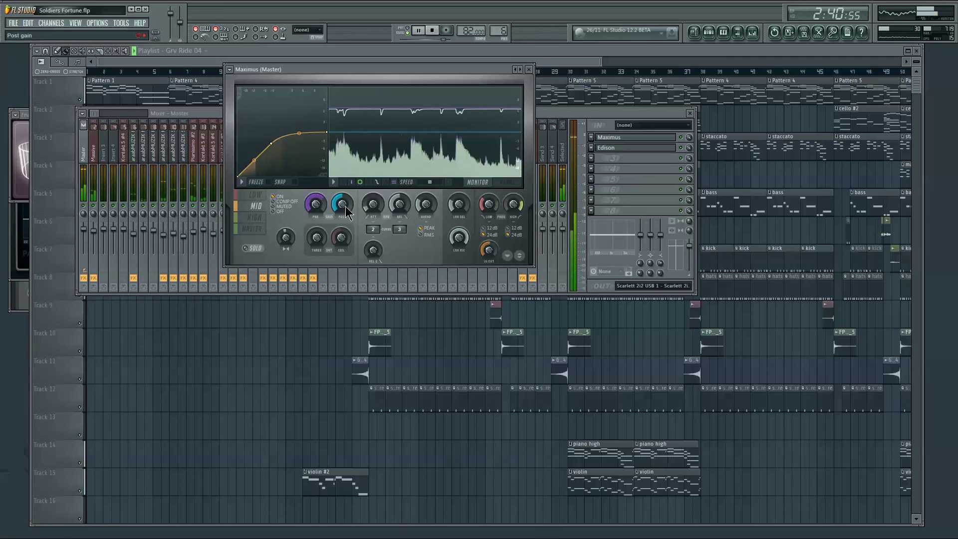
pyautogui.scroll(-1, 342, 203)
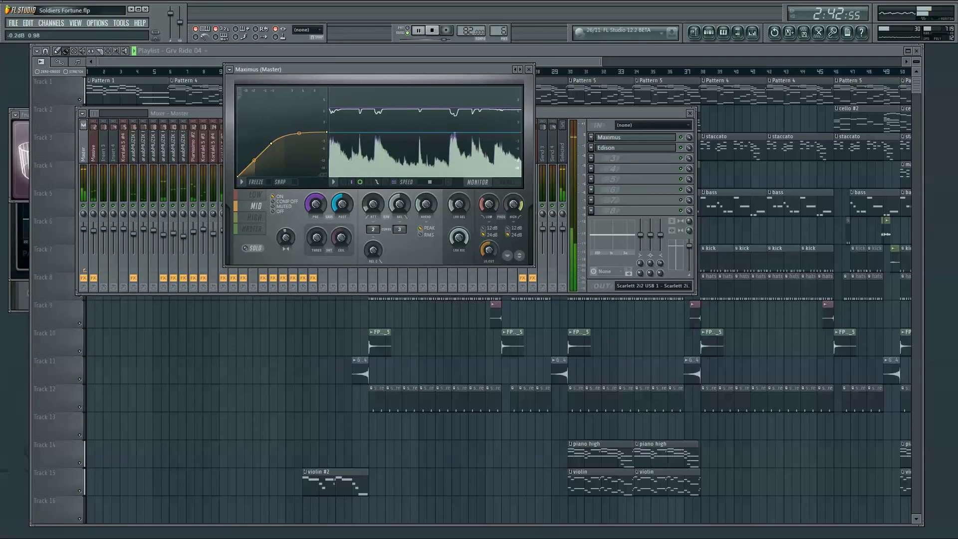
pyautogui.scroll(-1, 342, 203)
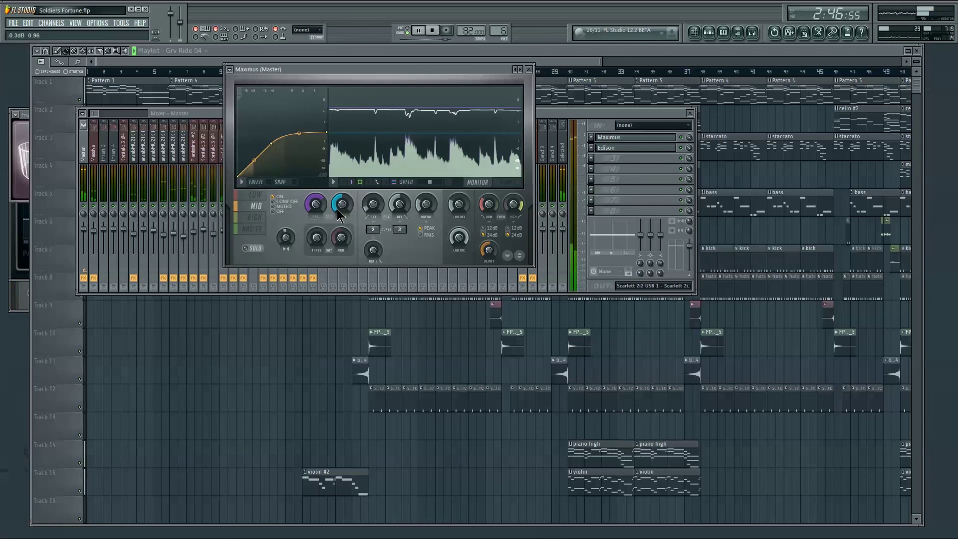
pyautogui.scroll(1, 341, 204)
pyautogui.scroll(2, 341, 204)
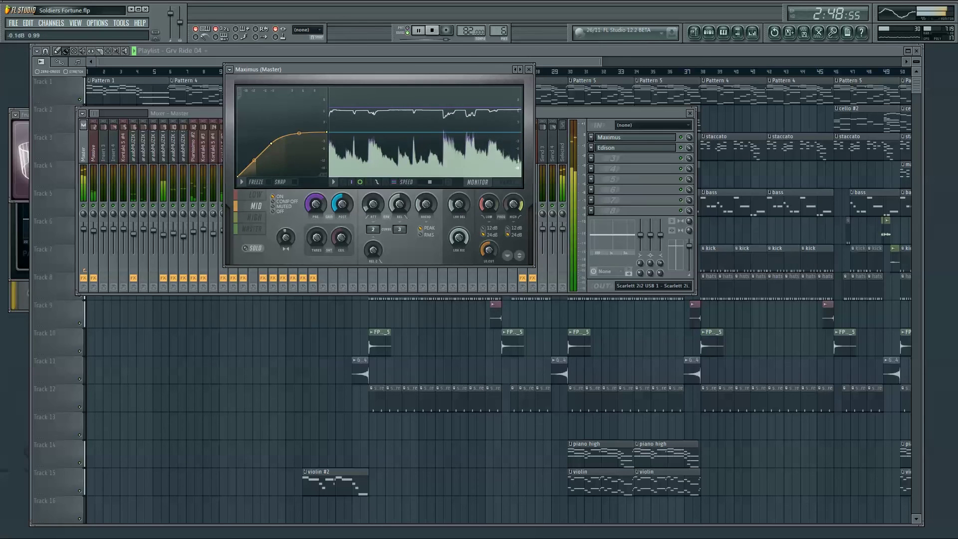